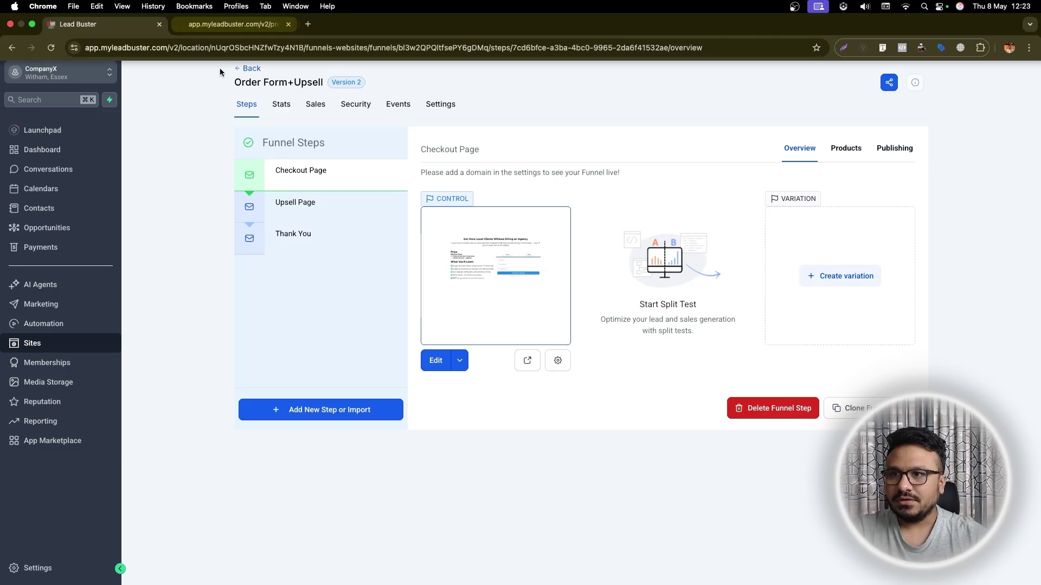
Search Google for 'adihaus din' in a new tab and open the Online Fonts AdihausDIN page
click(304, 25)
text(adihaus din)
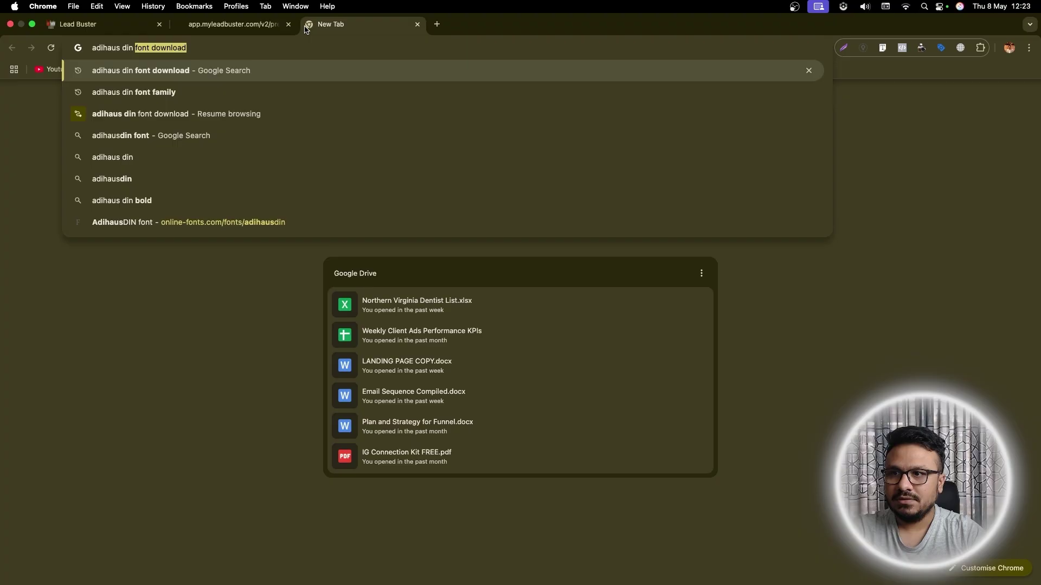
key(Return)
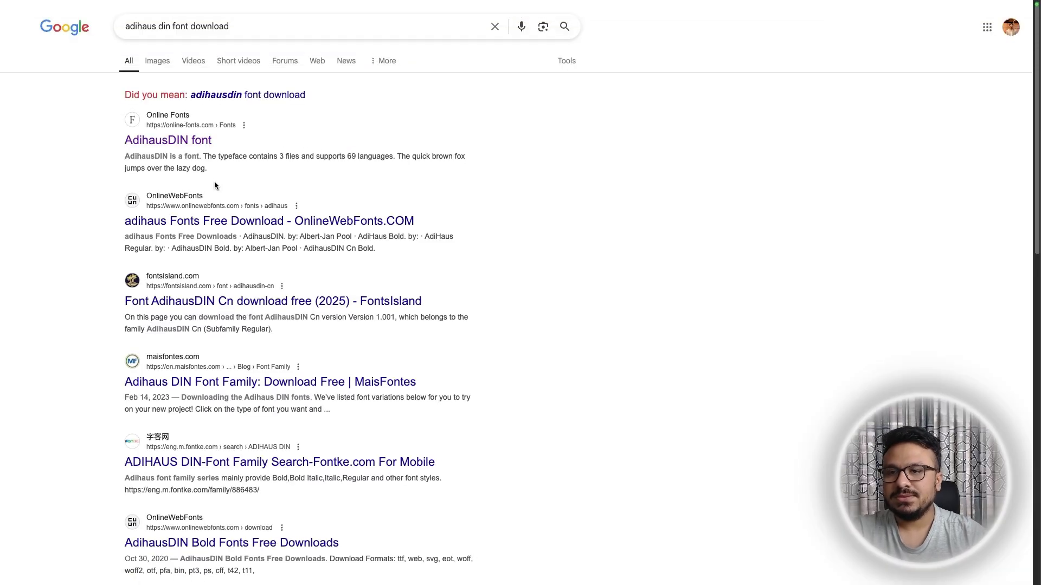
click(213, 181)
mouse_move(225, 2)
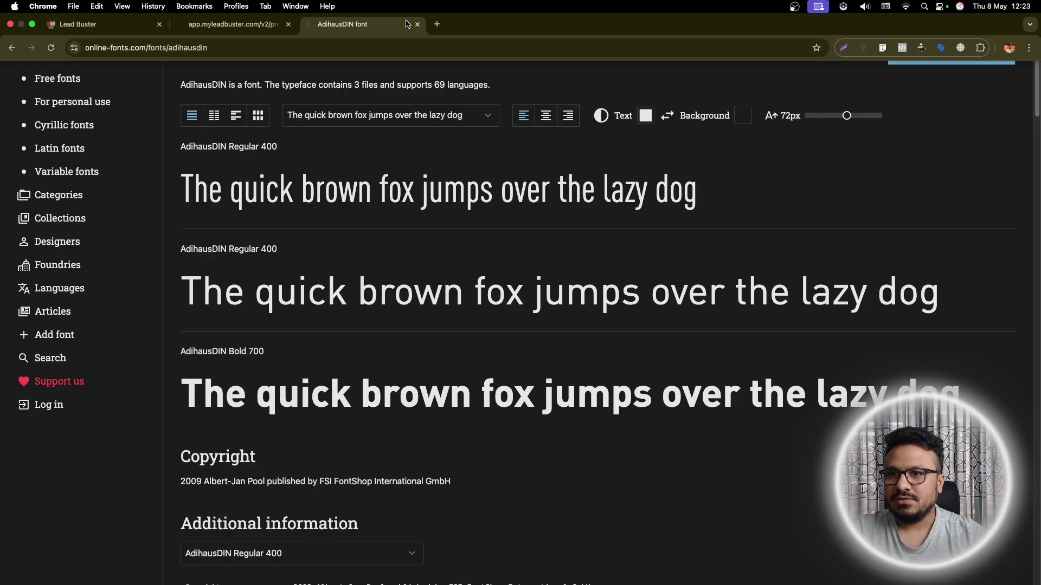
Search 'avenir next font free download' in another tab and open the Avenir Next Font Family page
click(437, 24)
text(avenir)
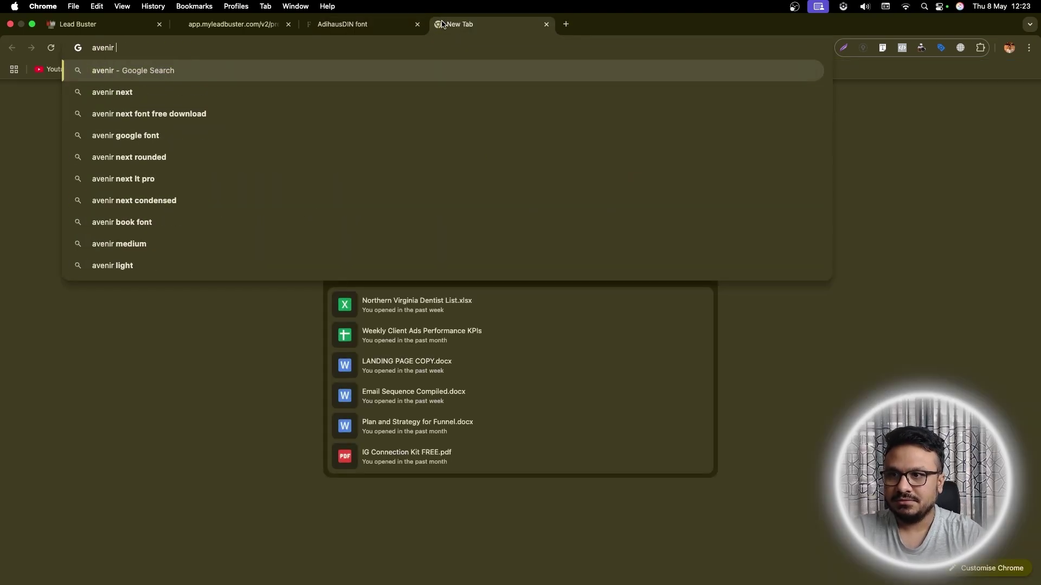
key(Down)
key(Down)
key(Return)
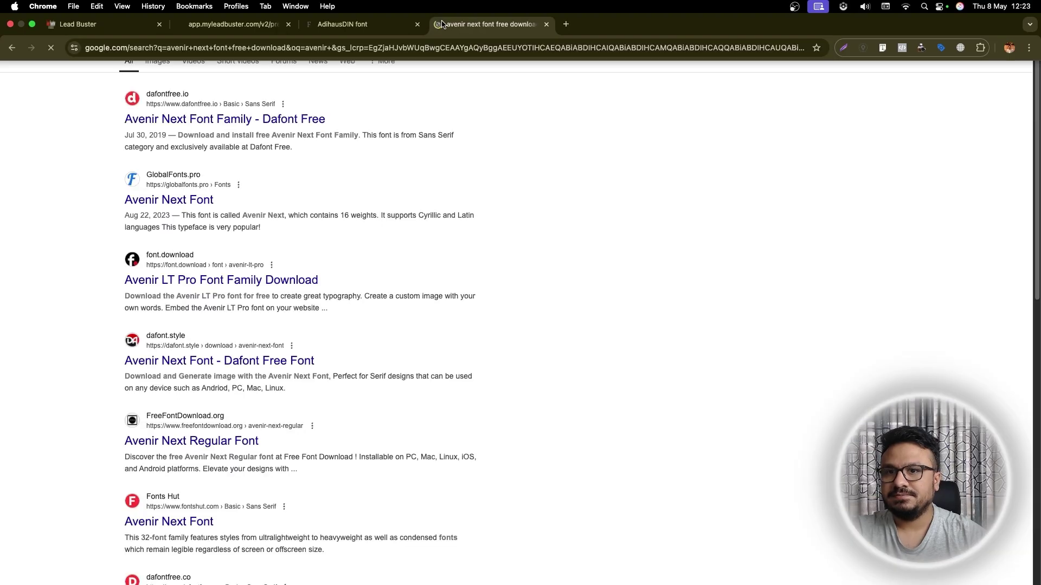
click(196, 124)
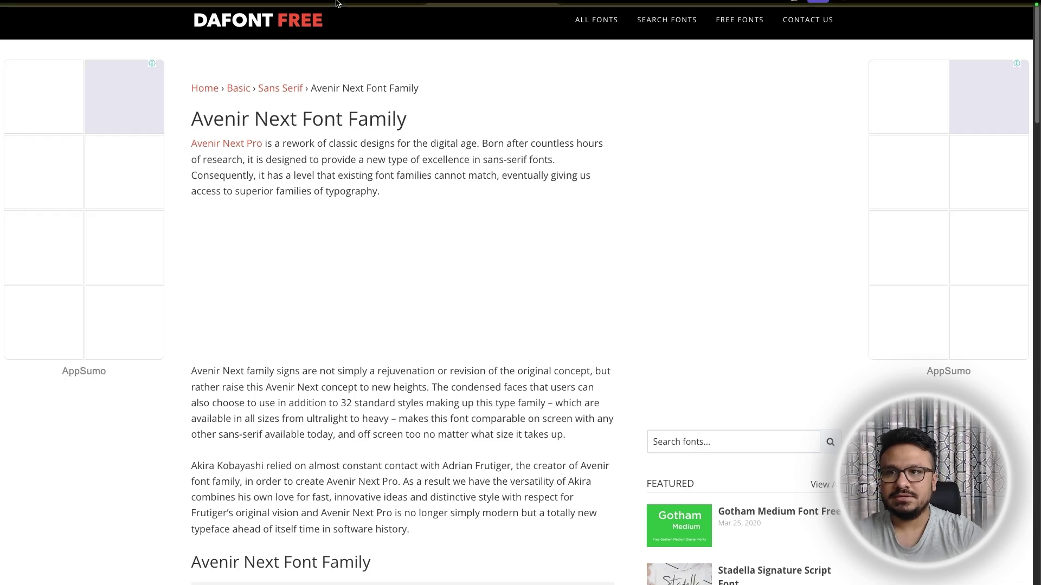
mouse_move(363, 9)
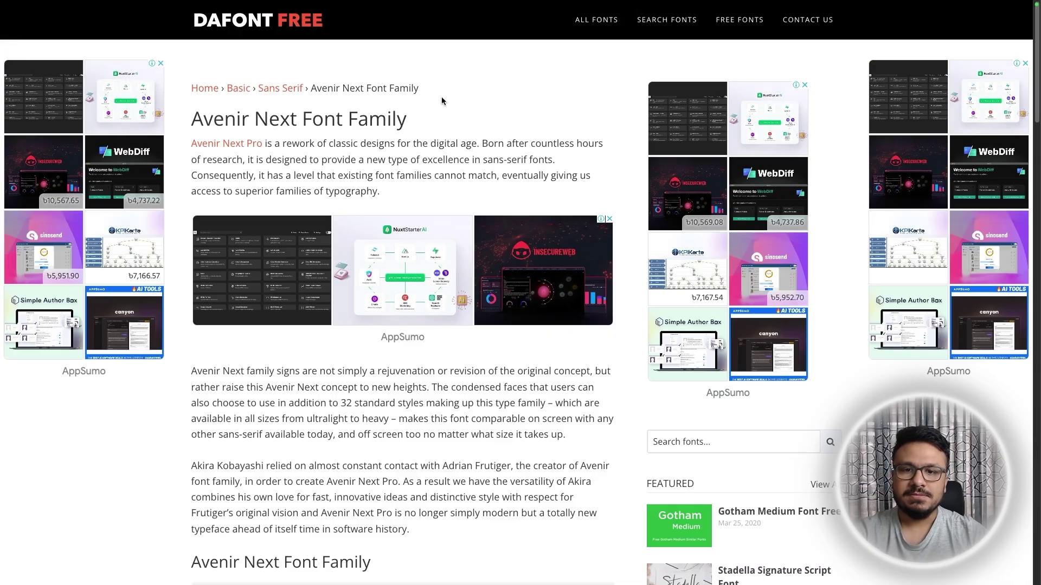
Look over the AdihausDIN, Avenir Next and checkout preview tabs, ending on the Lead Buster funnel
mouse_move(406, 3)
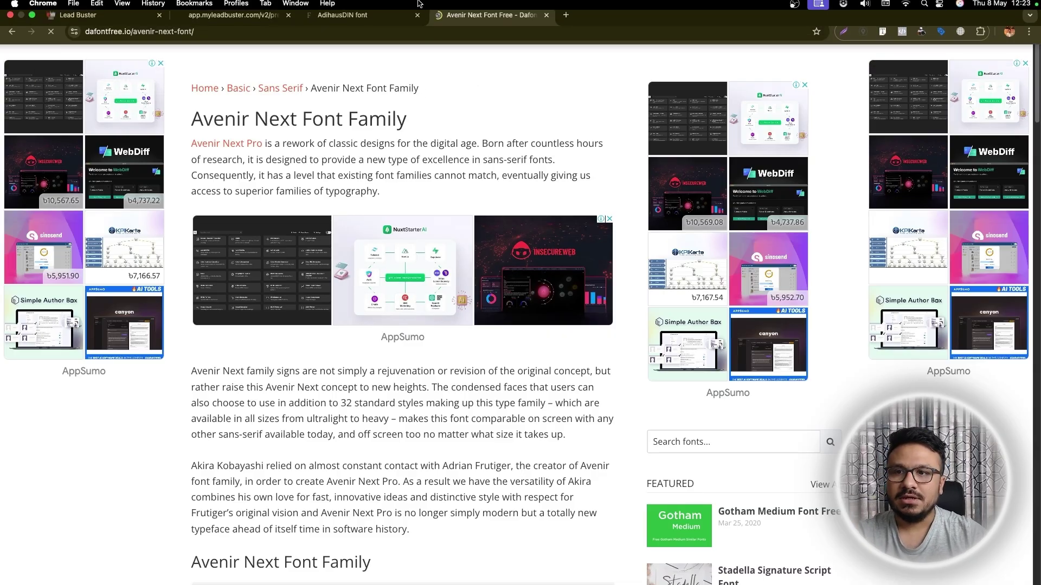
click(135, 28)
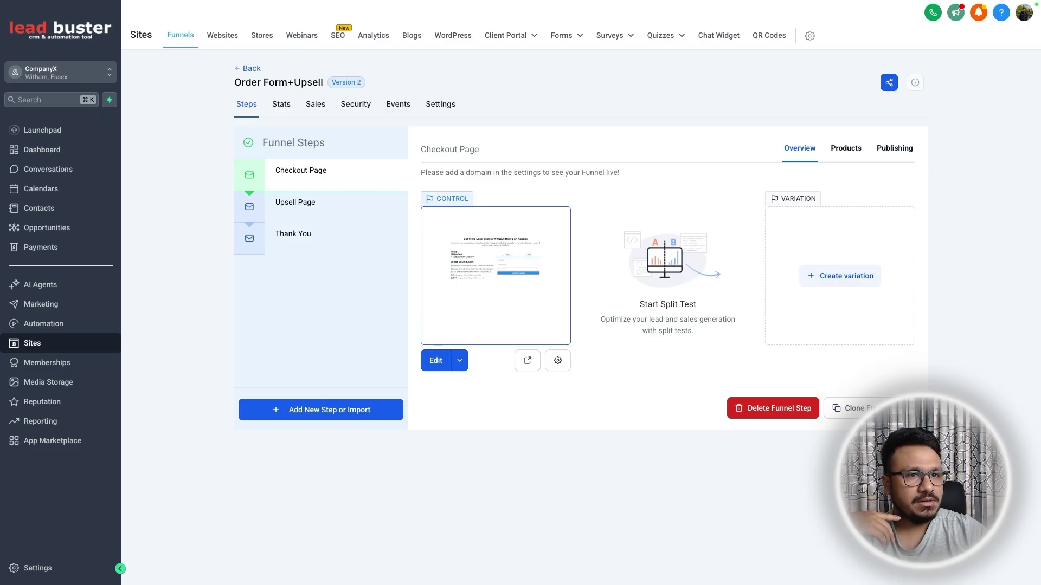
mouse_move(383, 3)
click(382, 24)
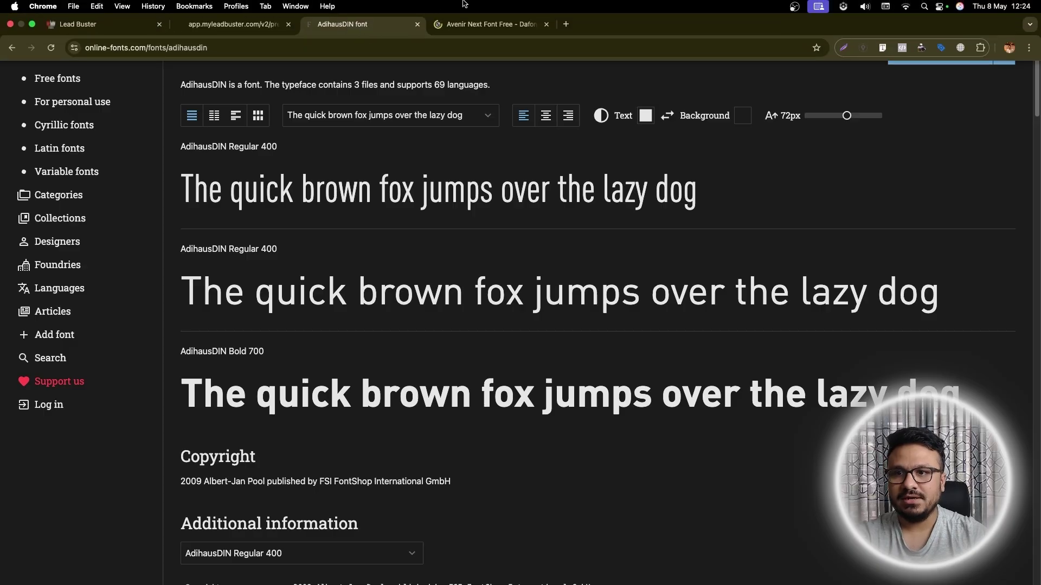
click(472, 11)
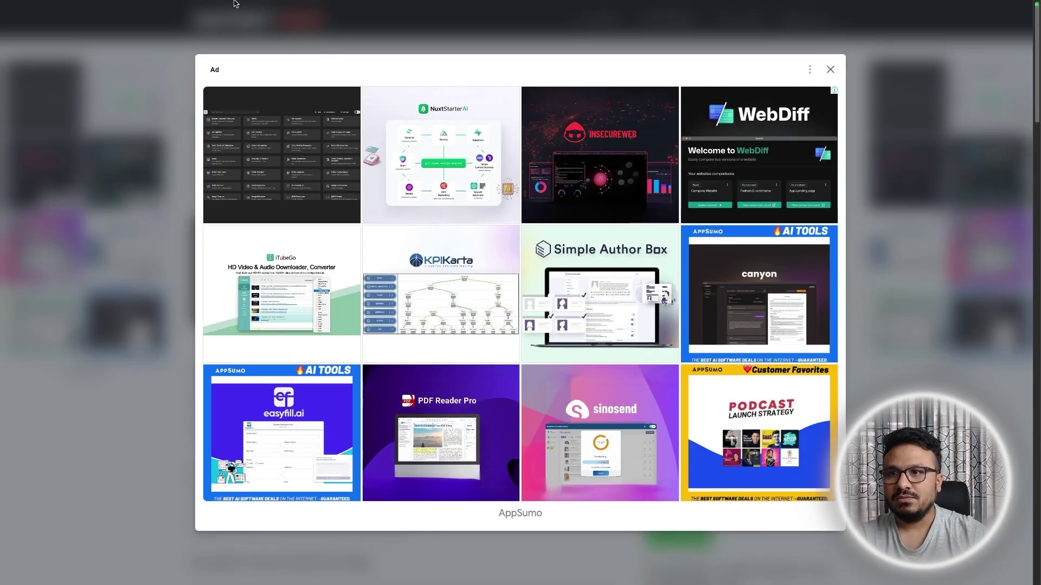
click(241, 22)
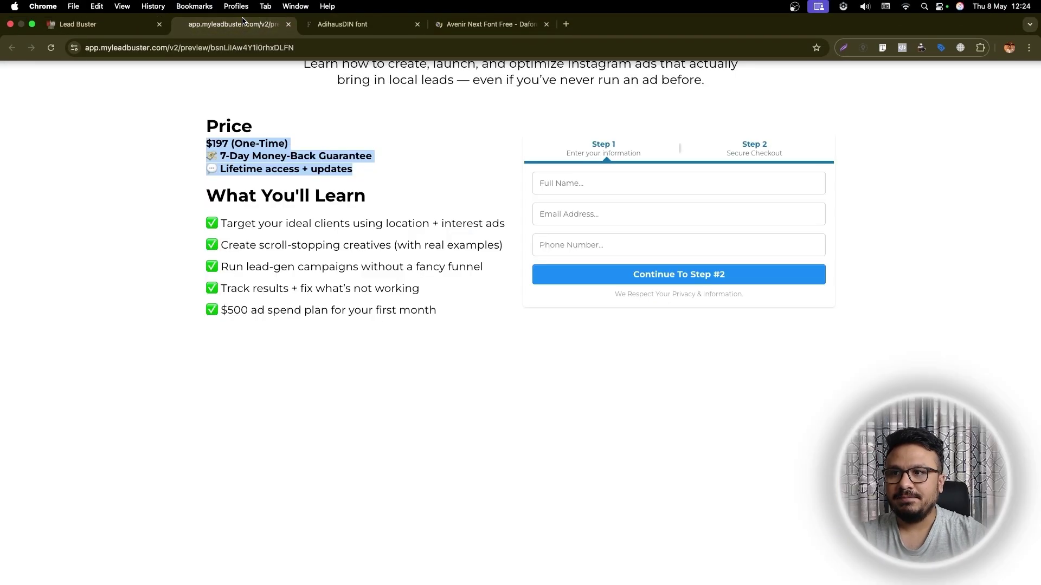
click(124, 30)
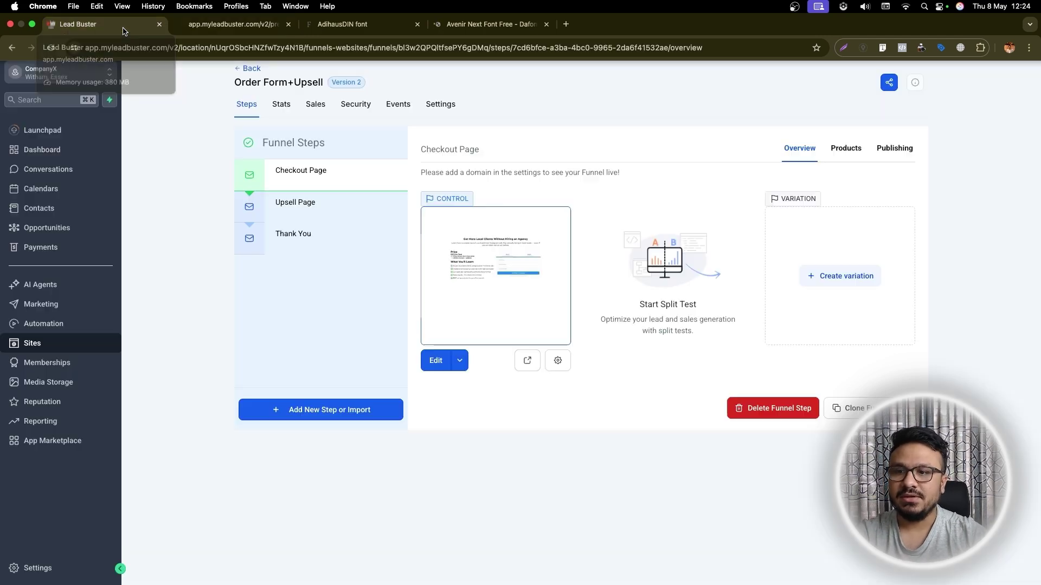
Drag adihausdin_regular.otf and the second font file from Finder into Media Storage
click(53, 379)
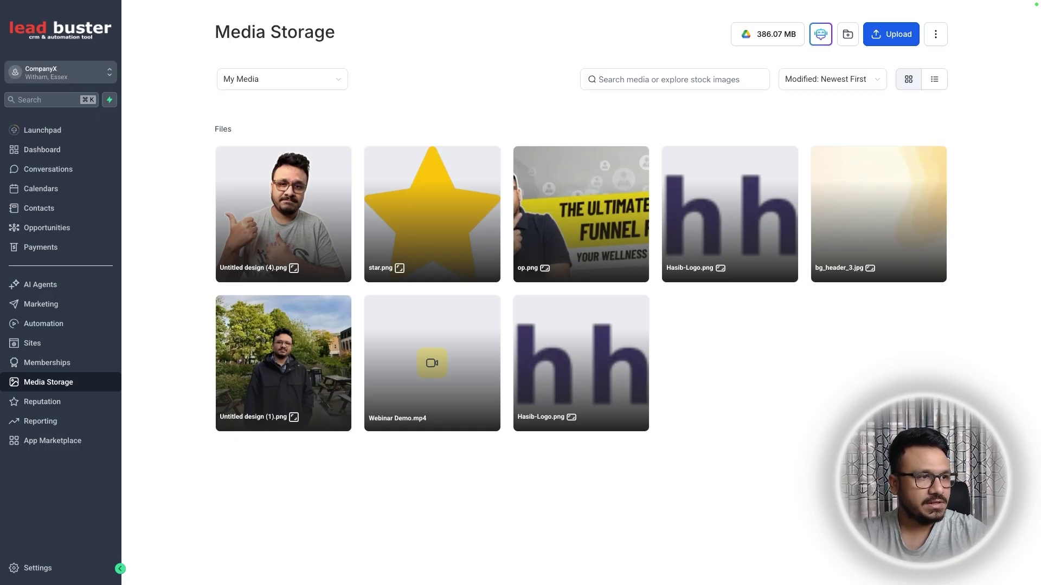
drag(746, 279, 655, 378)
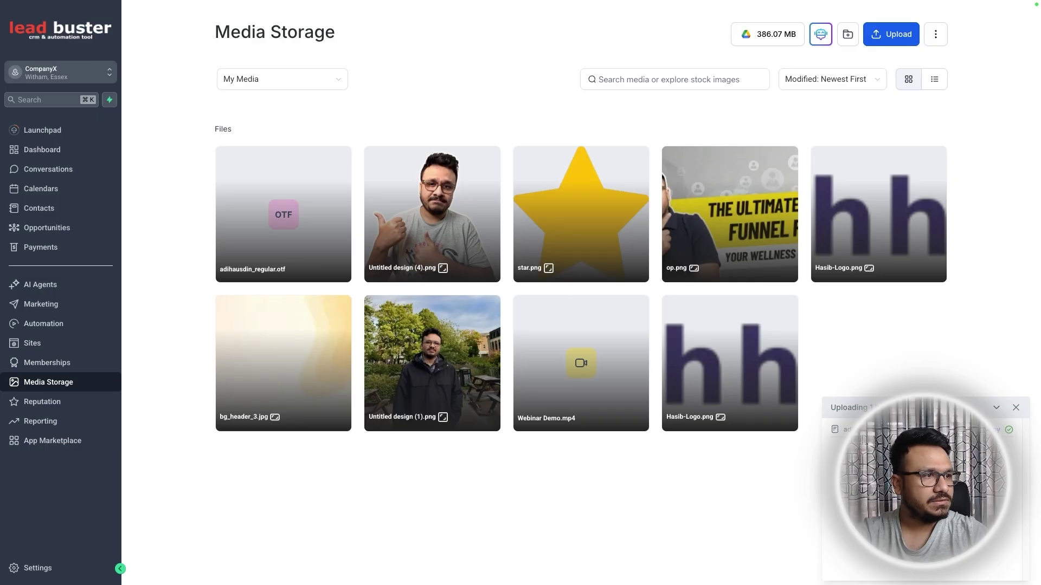
drag(918, 51, 884, 368)
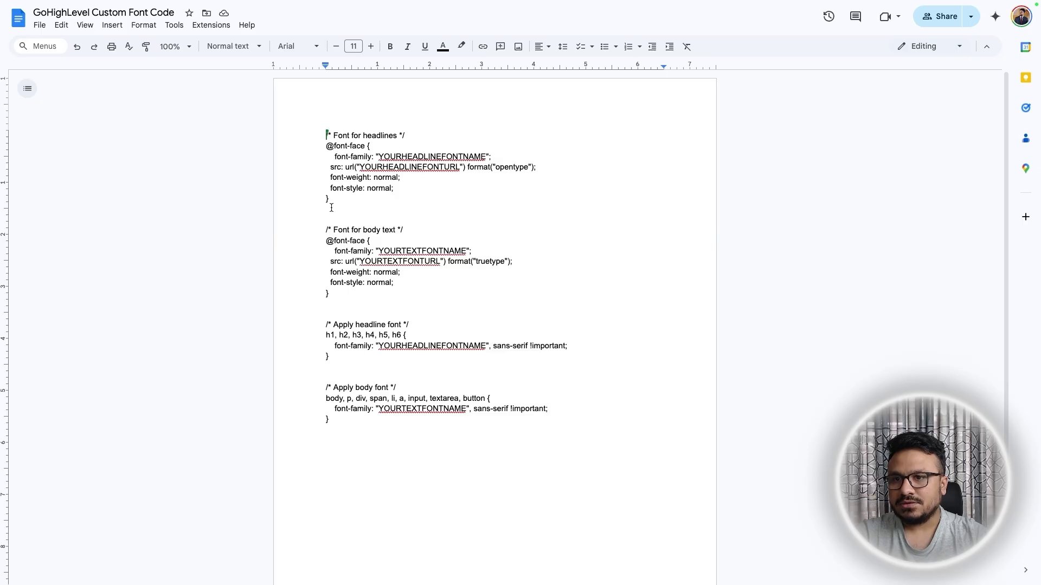
drag(331, 202, 291, 100)
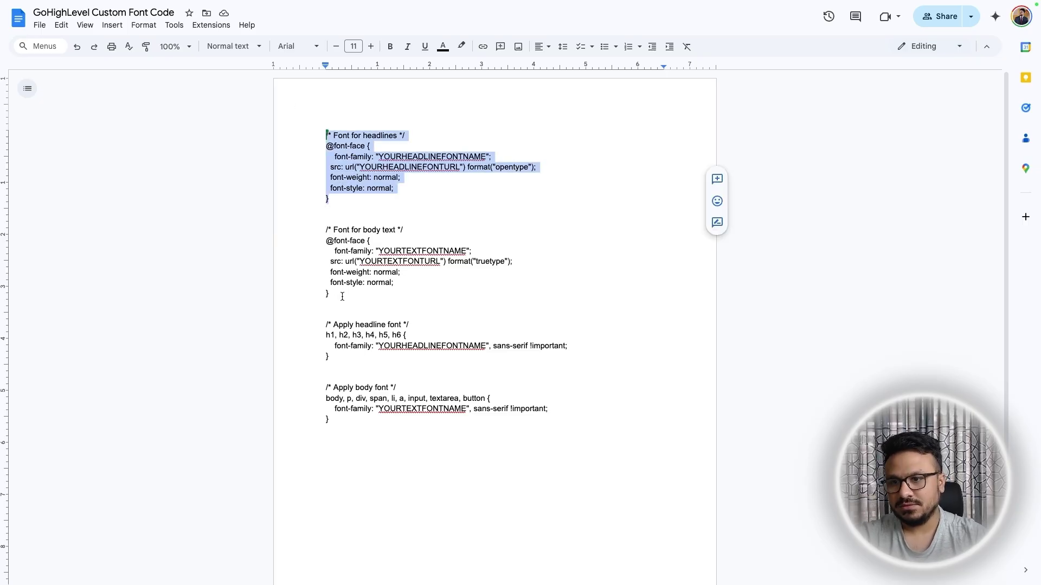
drag(343, 296, 291, 135)
drag(342, 295, 309, 230)
mouse_move(265, 2)
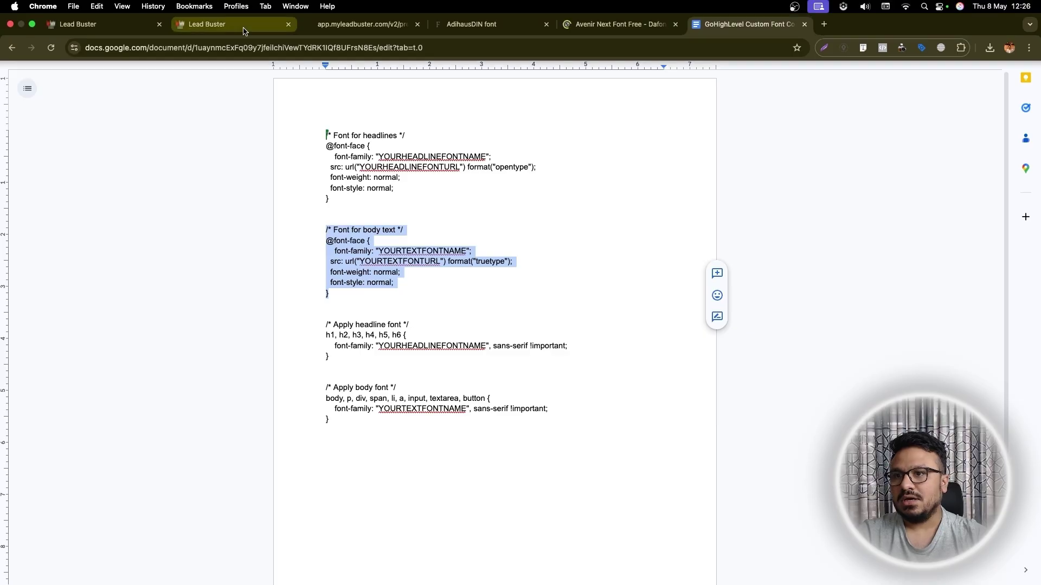
Copy the Media Storage link for adihausdin_regular.otf
click(117, 27)
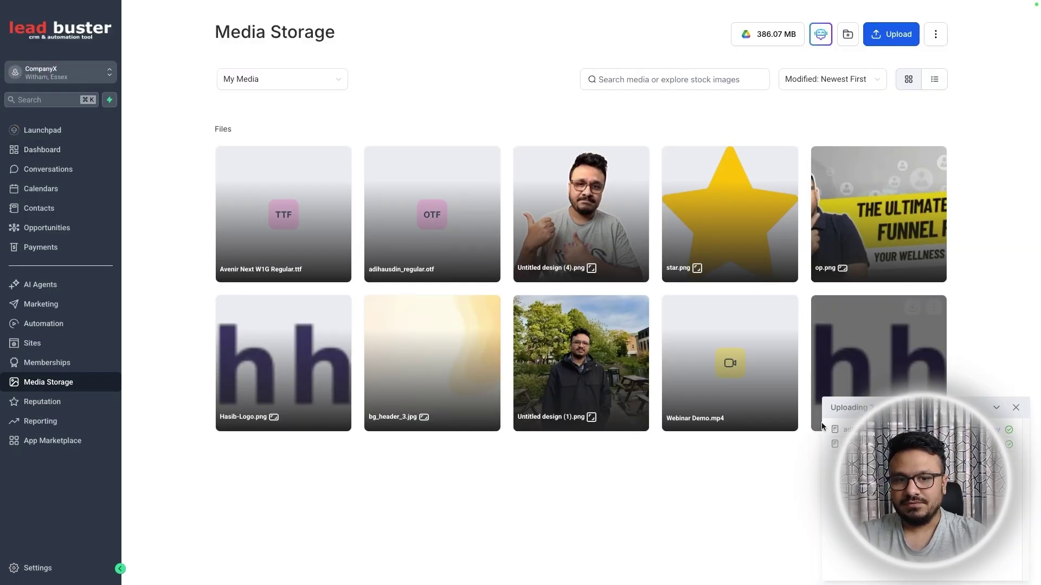
mouse_move(447, 263)
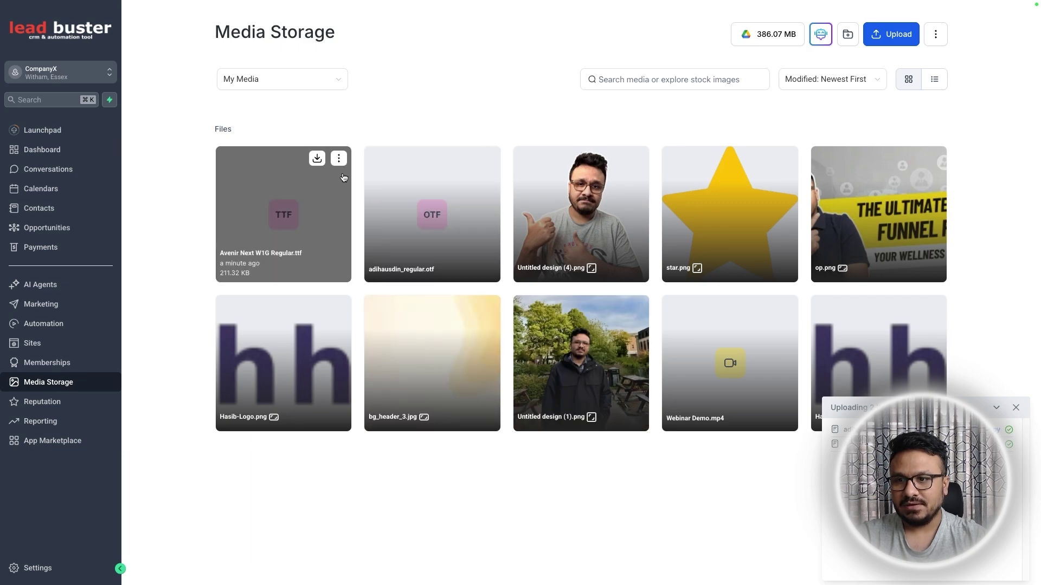
click(488, 159)
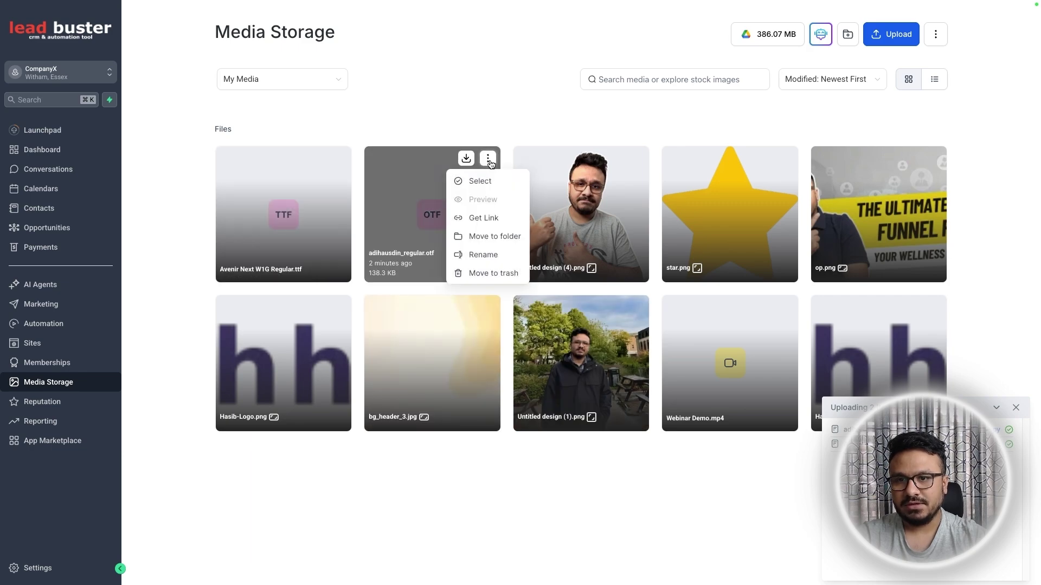
click(486, 219)
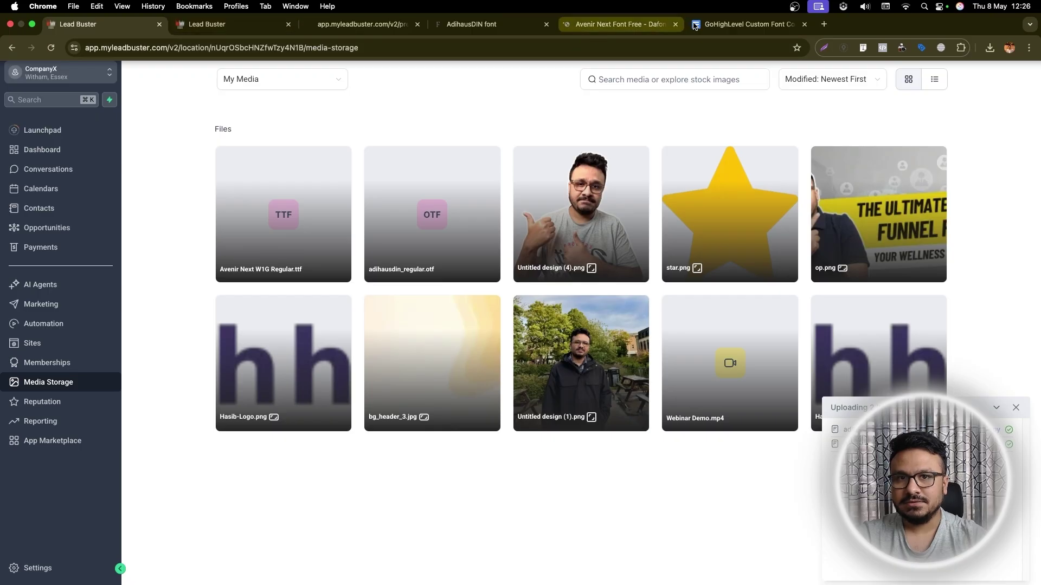
Switch the doc to pageless format and paste a copy of the CSS under a new 'EXAMPLE:' label
click(748, 11)
scroll(388, 411, down, 2)
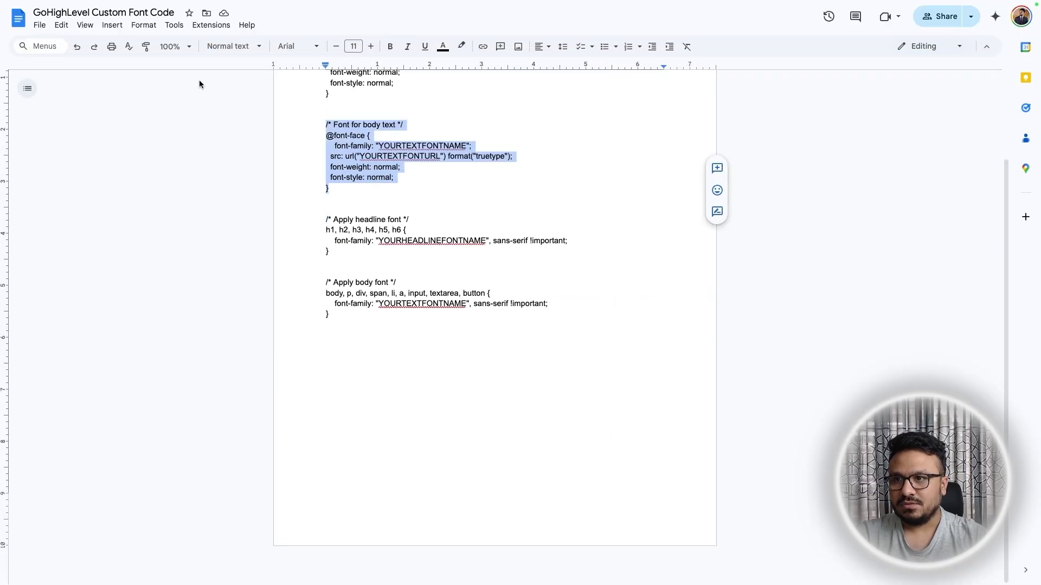
click(144, 25)
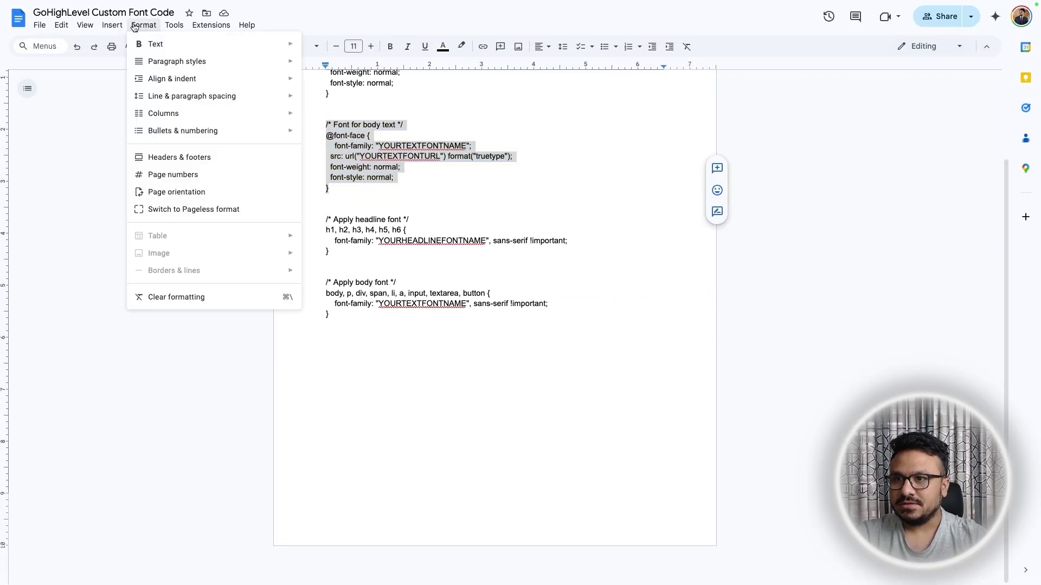
click(183, 209)
key(super+a)
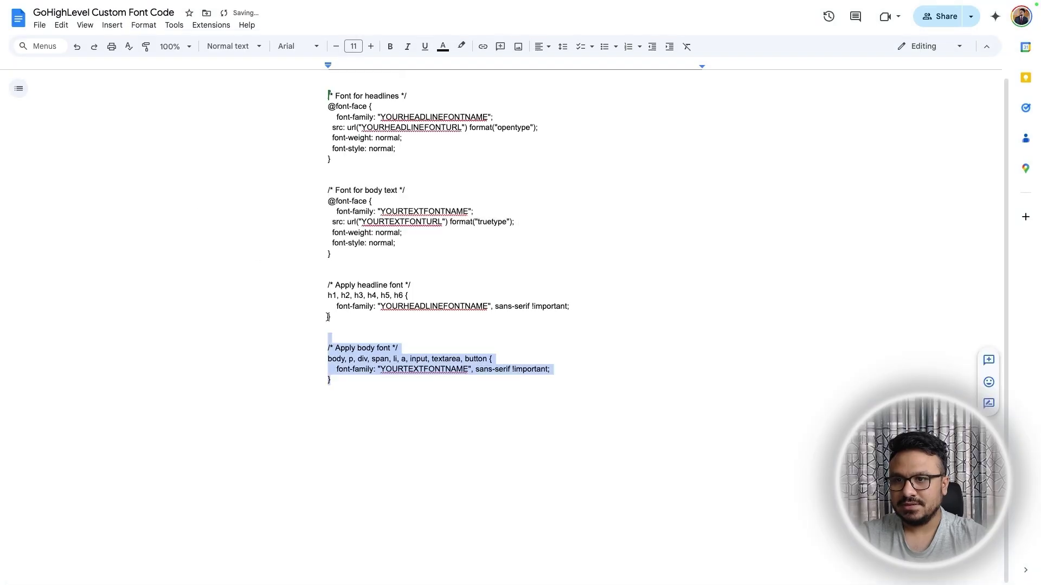
click(377, 435)
key(Return)
key(Return)
key(Return)
key(Return)
key(Return)
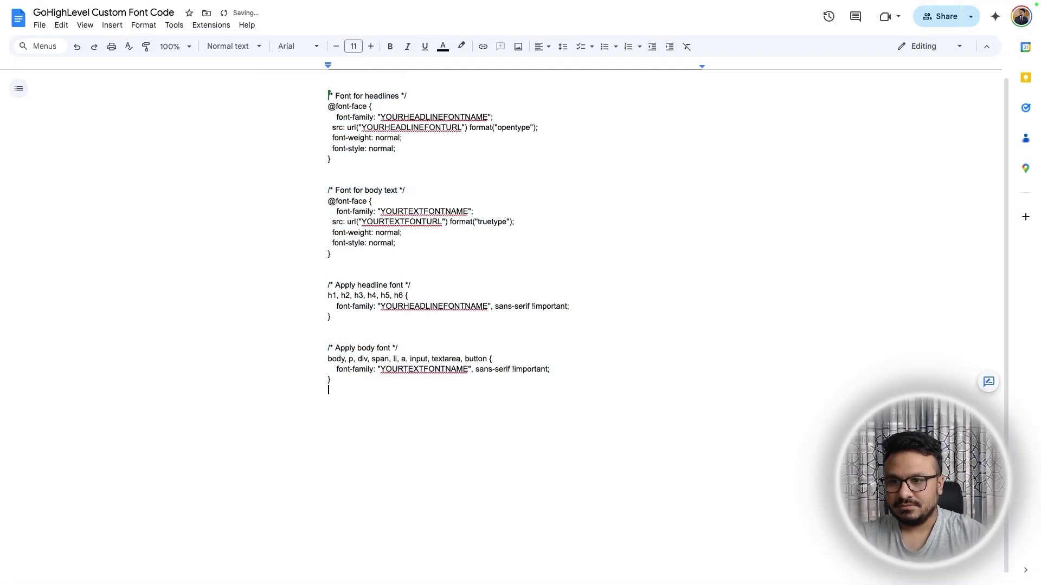
text(EXAMPLE)
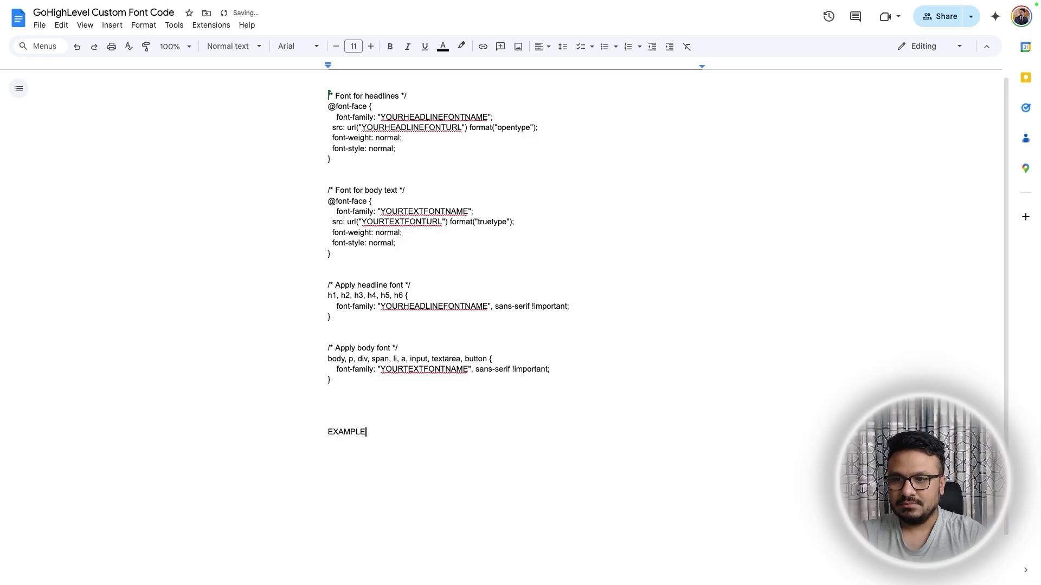
text(:)
key(Return)
key(Return)
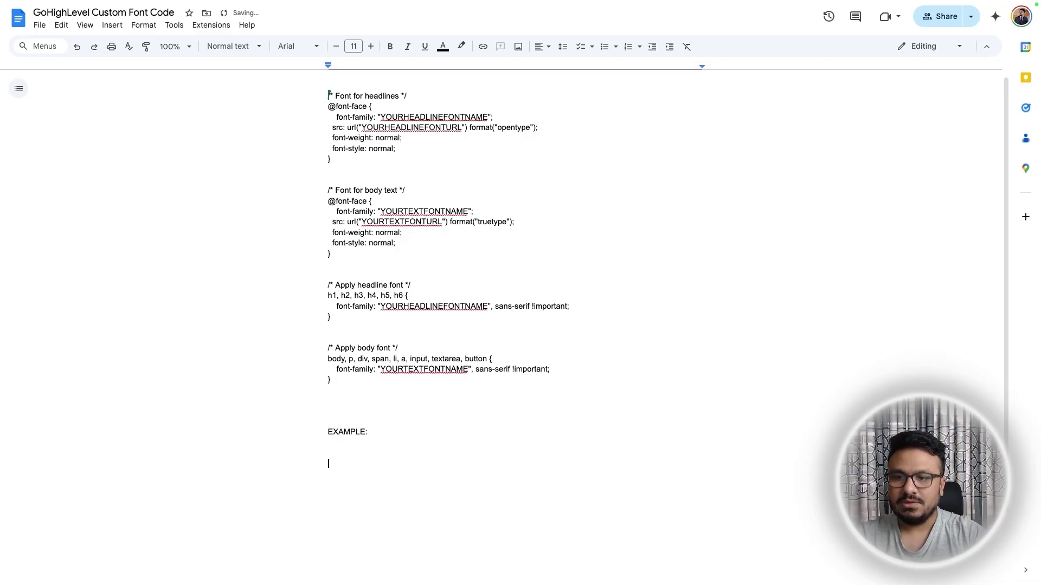
key(ctrl+v)
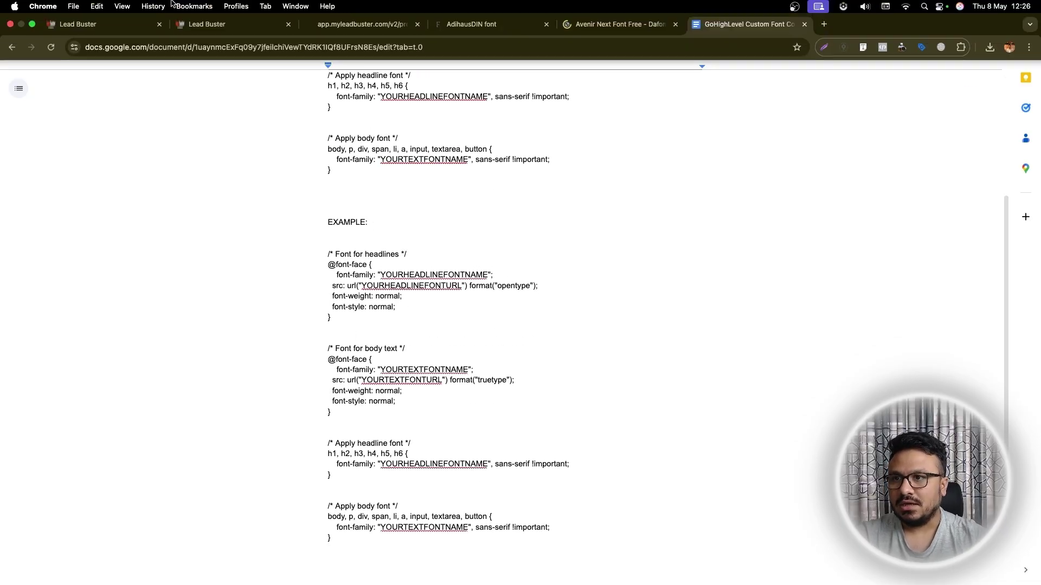
click(103, 20)
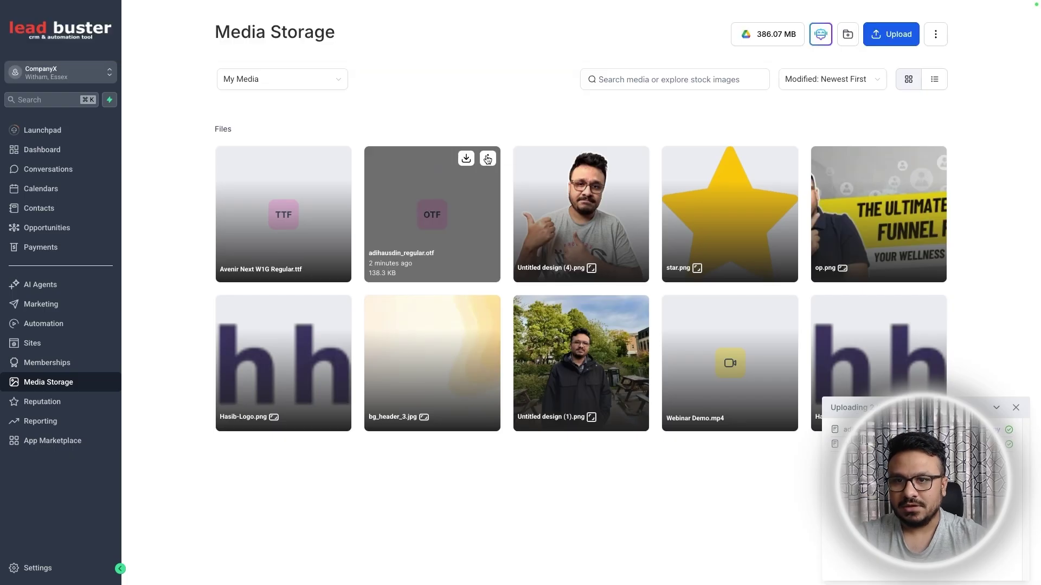
Paste the adihausdin_regular.otf storage link over the headline font URL placeholder in the example CSS
click(488, 157)
key(ctrl+shift+Tab)
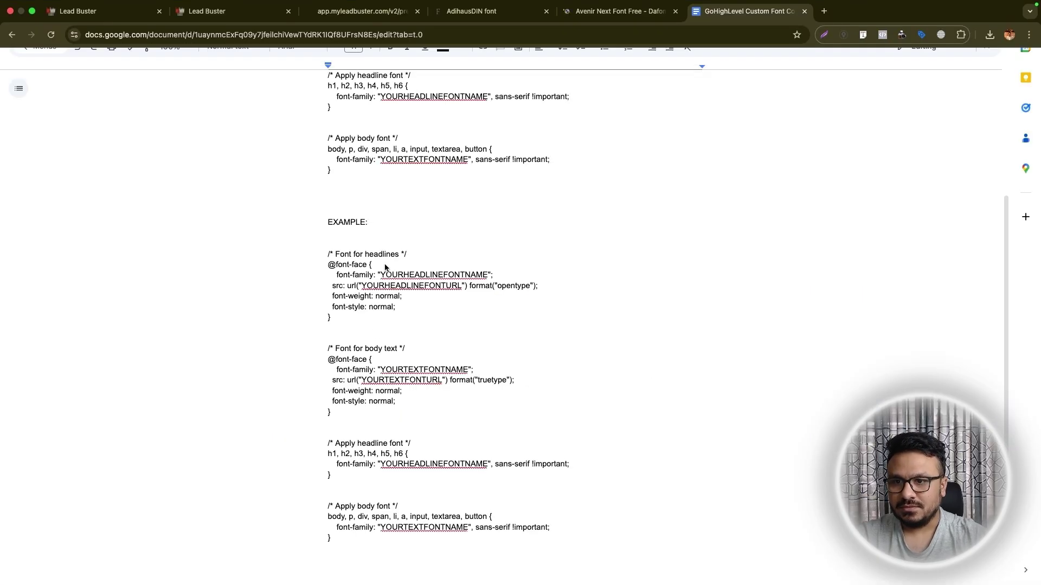
drag(382, 273, 477, 276)
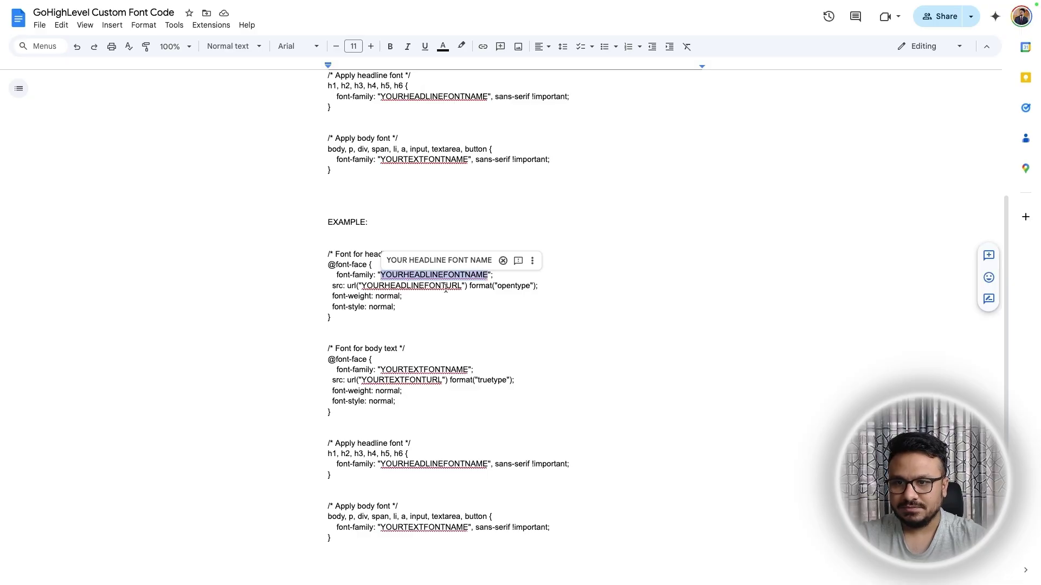
click(373, 294)
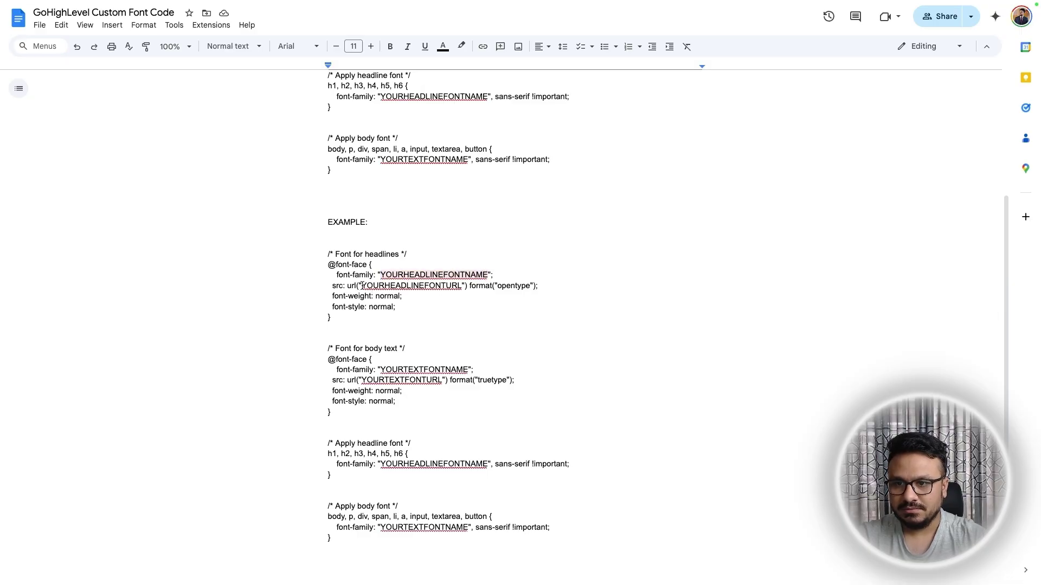
drag(362, 286, 458, 288)
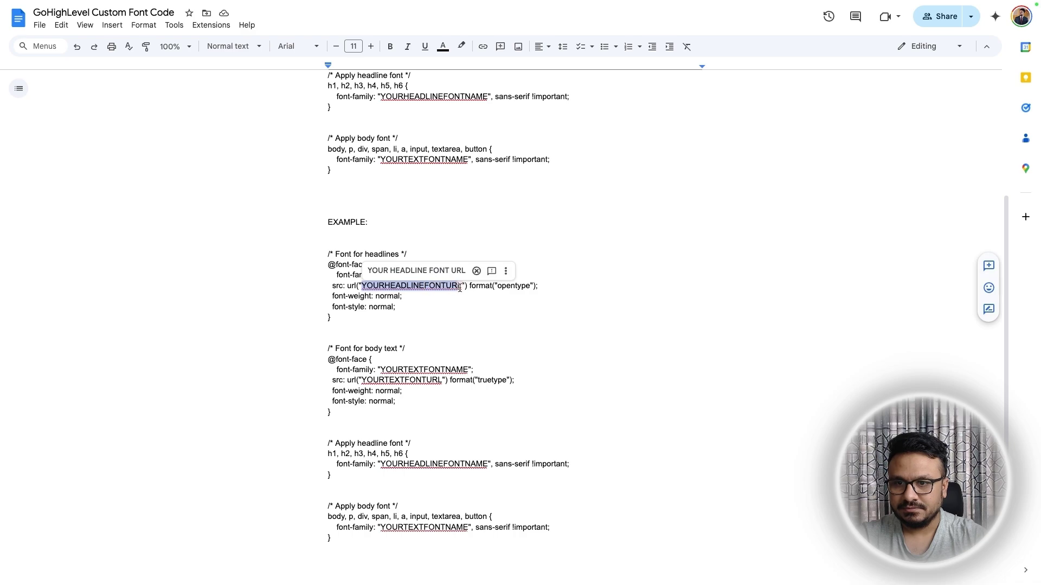
key(ctrl+v)
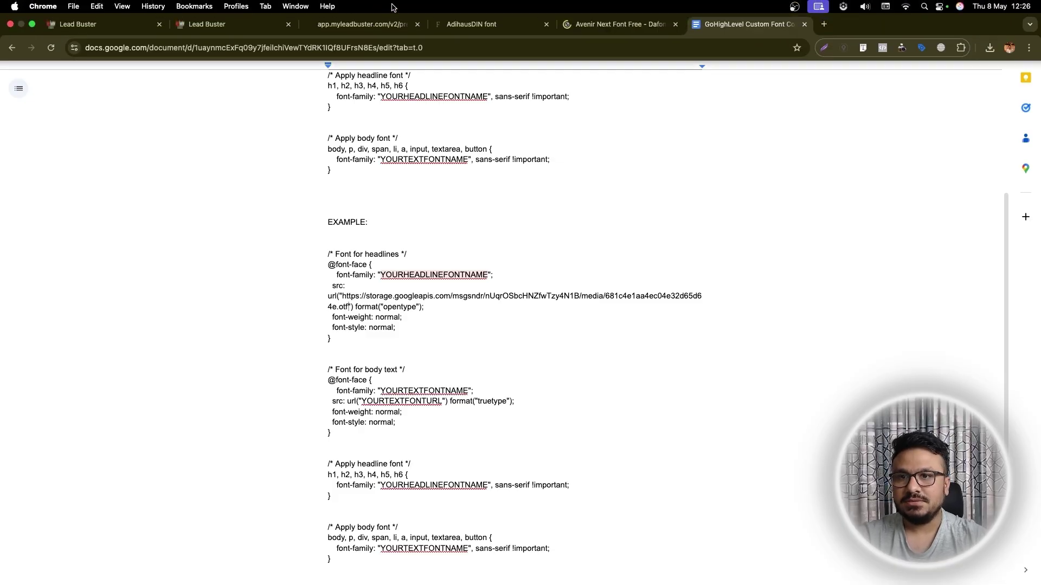
click(470, 22)
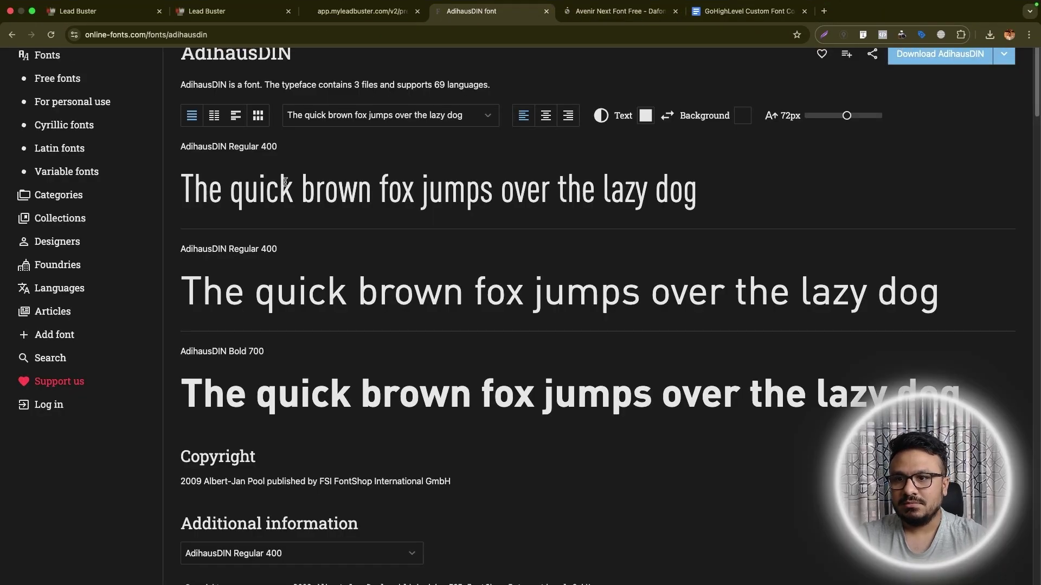
scroll(332, 233, down, 6)
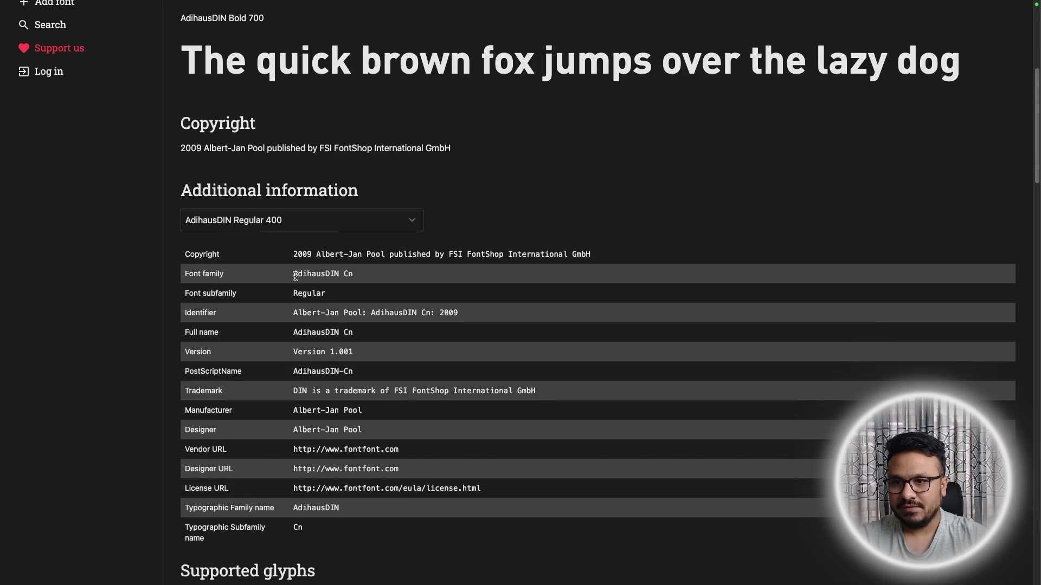
drag(295, 276, 363, 283)
key(ctrl+c)
mouse_move(263, 7)
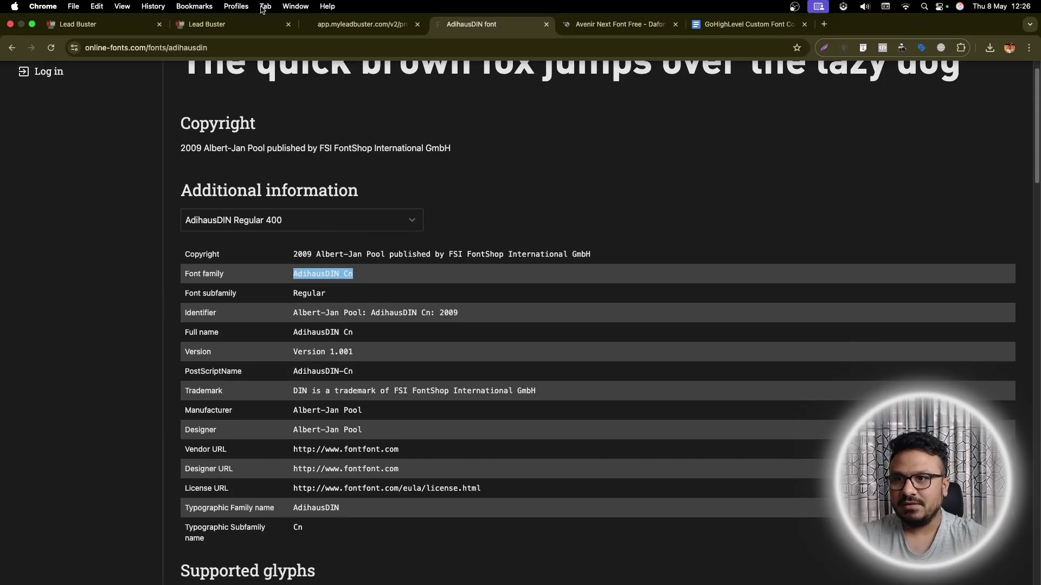
click(724, 27)
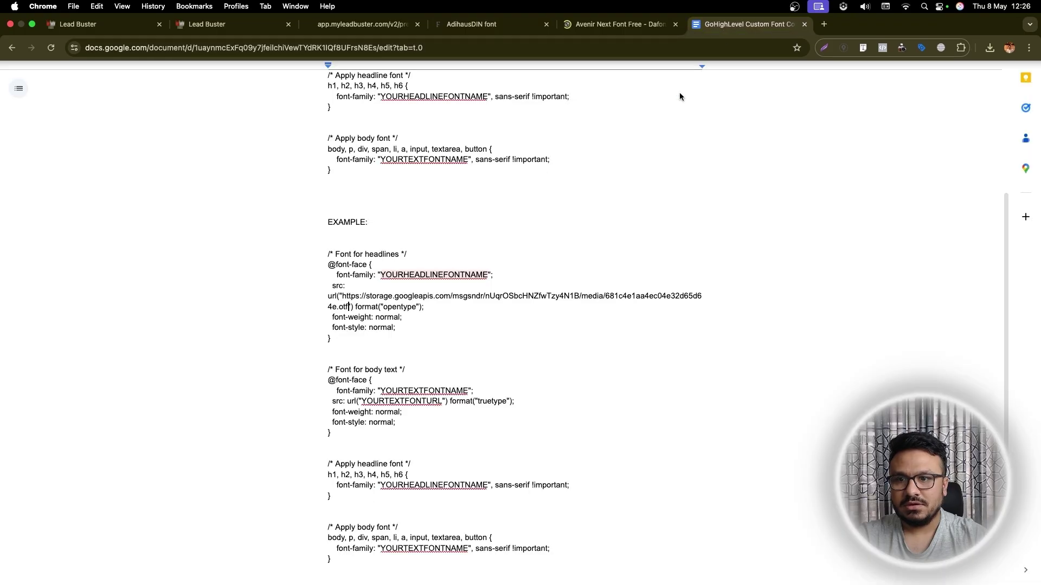
double_click(395, 274)
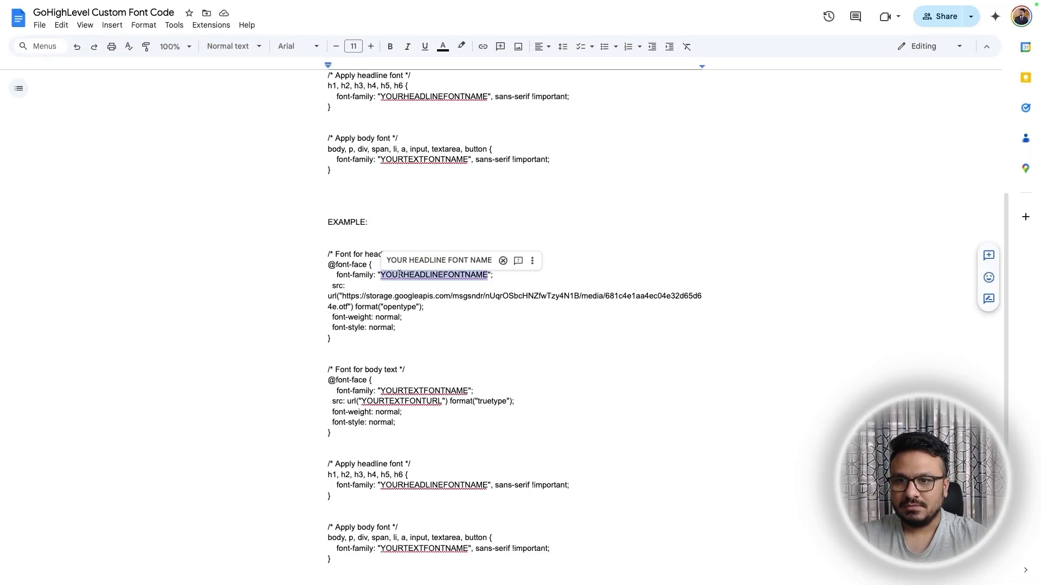
key(ctrl+v)
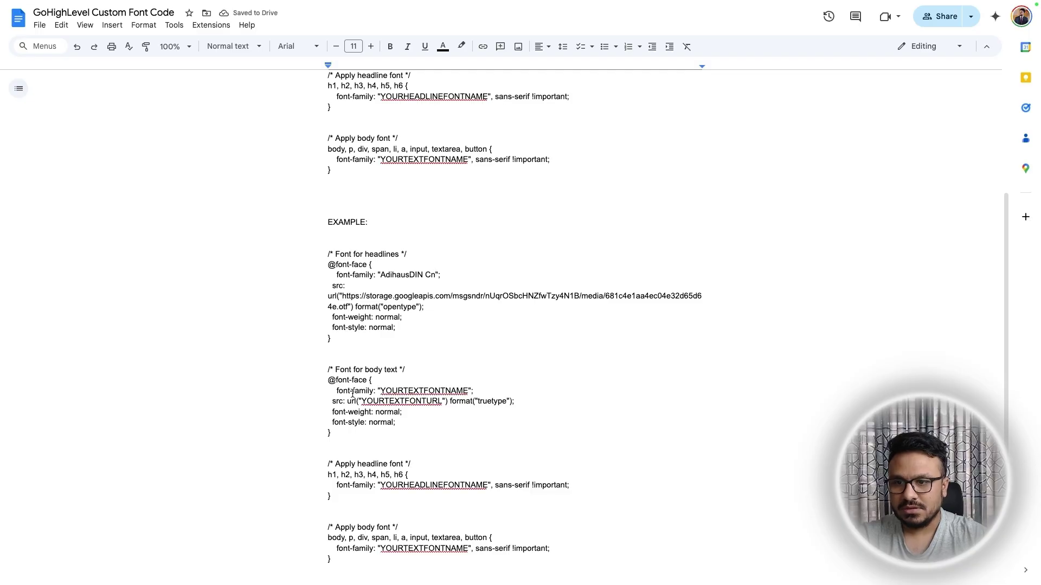
Replace the h1–h6 rule's font-name placeholder with AdihausDIN Cn
scroll(355, 422, down, 3)
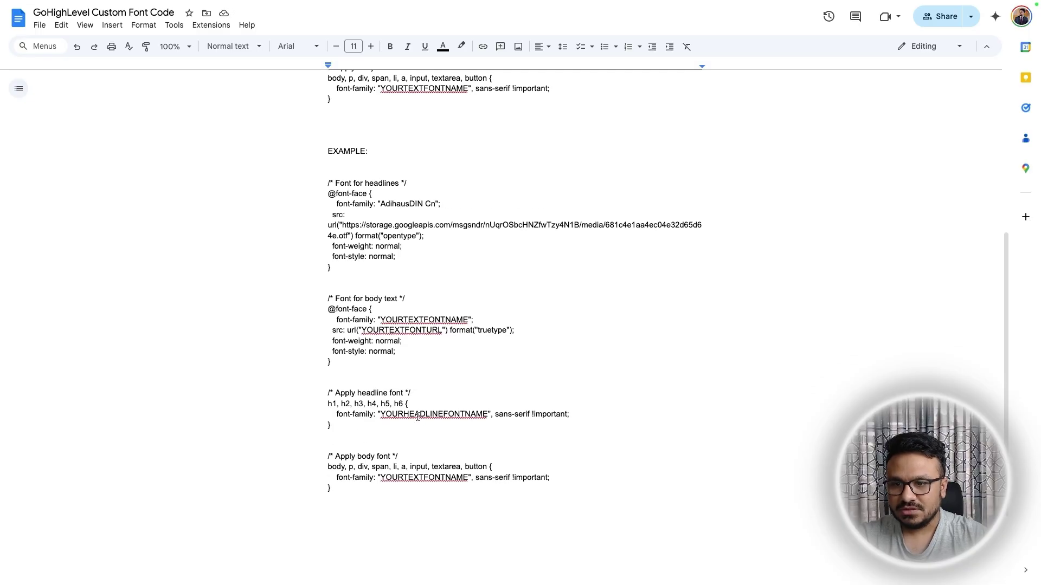
double_click(423, 414)
click(348, 399)
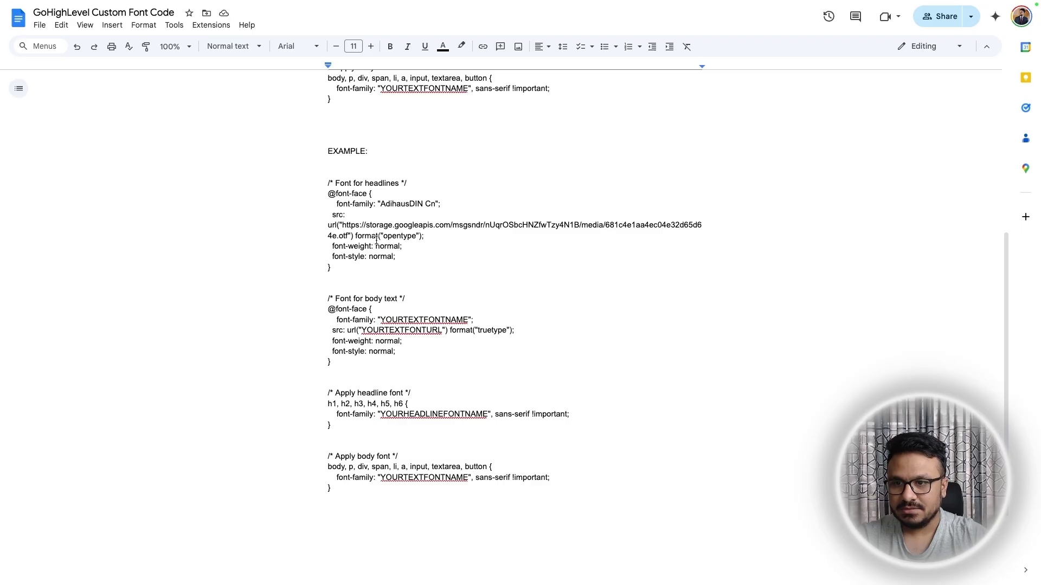
drag(347, 267, 271, 179)
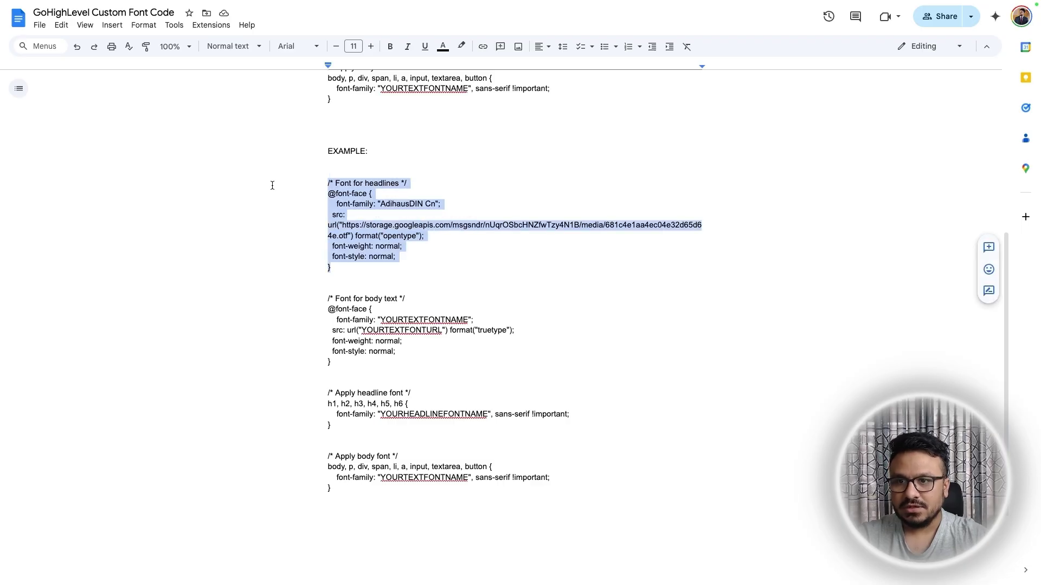
drag(341, 422, 313, 387)
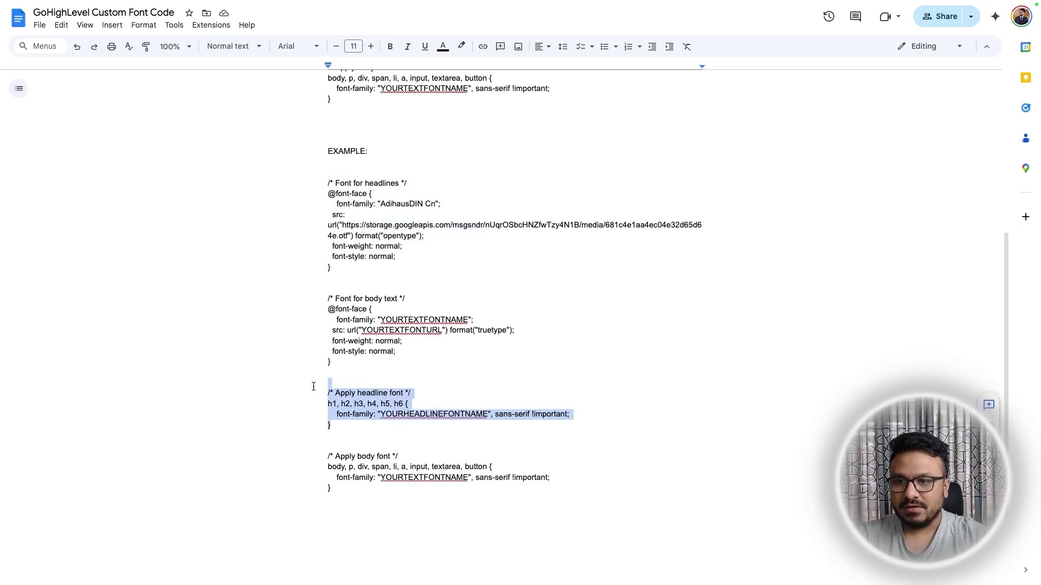
click(404, 414)
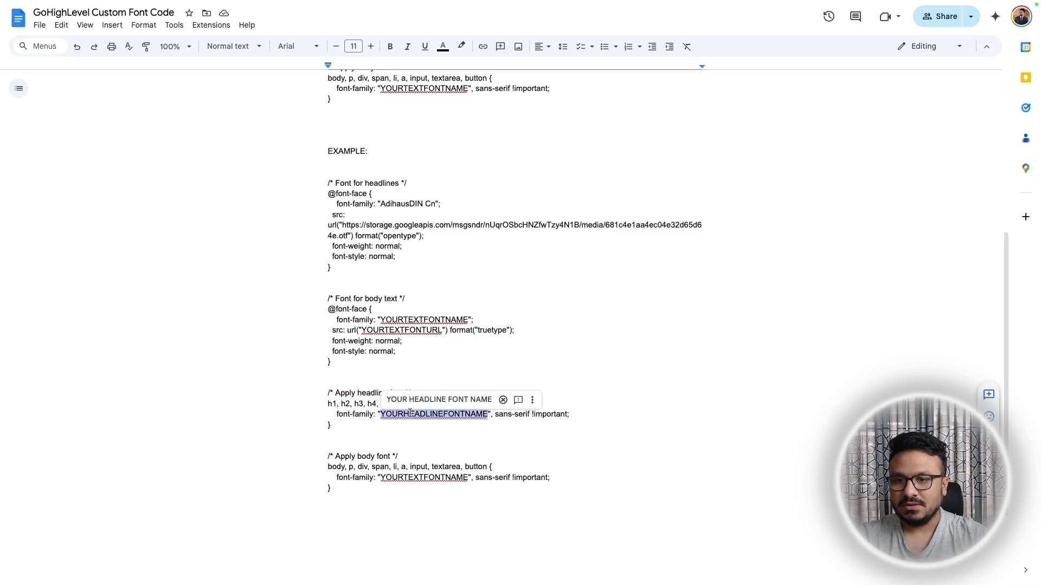
key(ctrl+v)
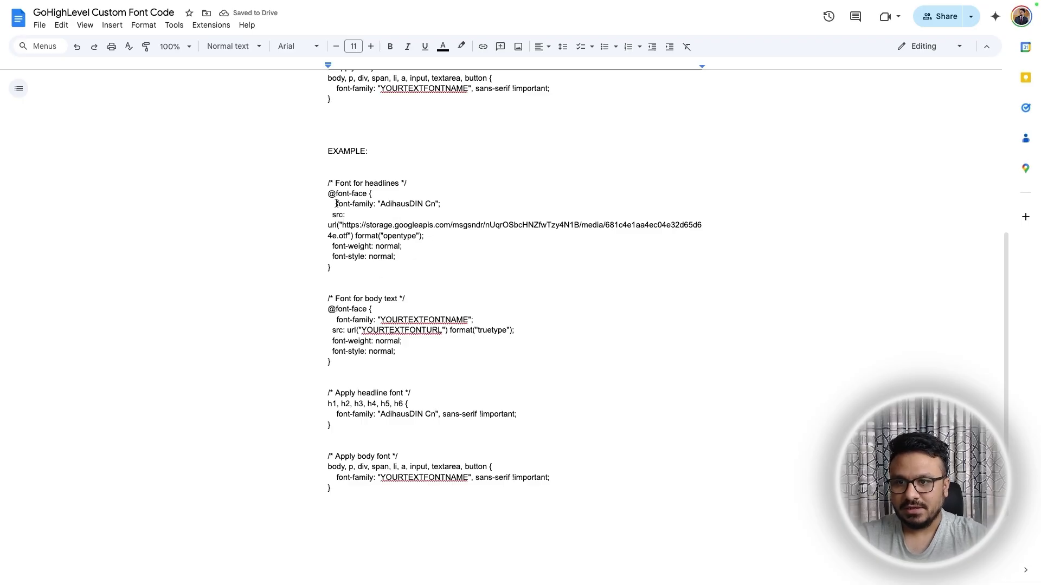
Check the headline font-family declarations and the storage font link in the example CSS
drag(334, 203, 438, 204)
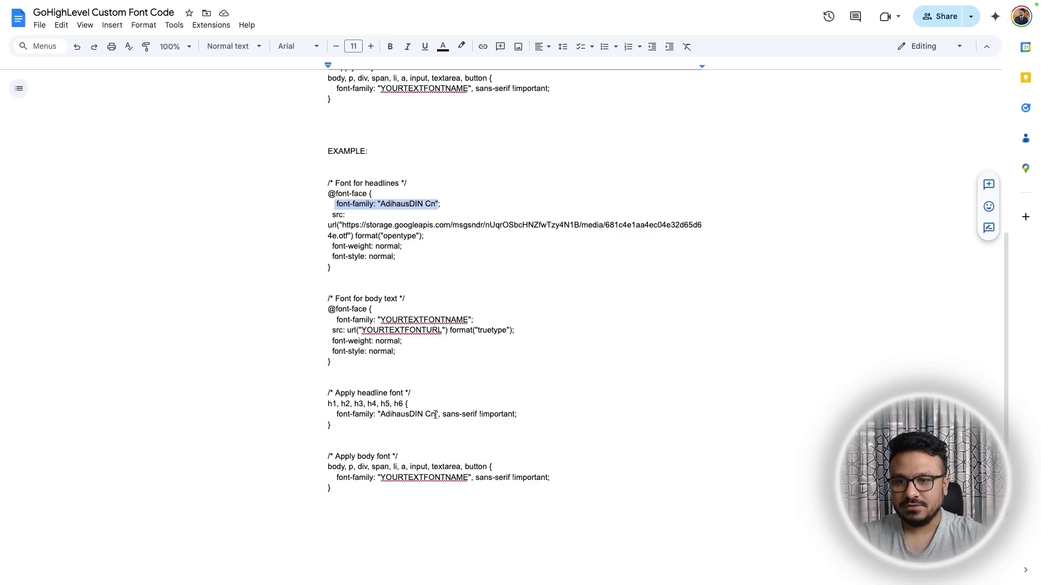
drag(435, 415, 383, 412)
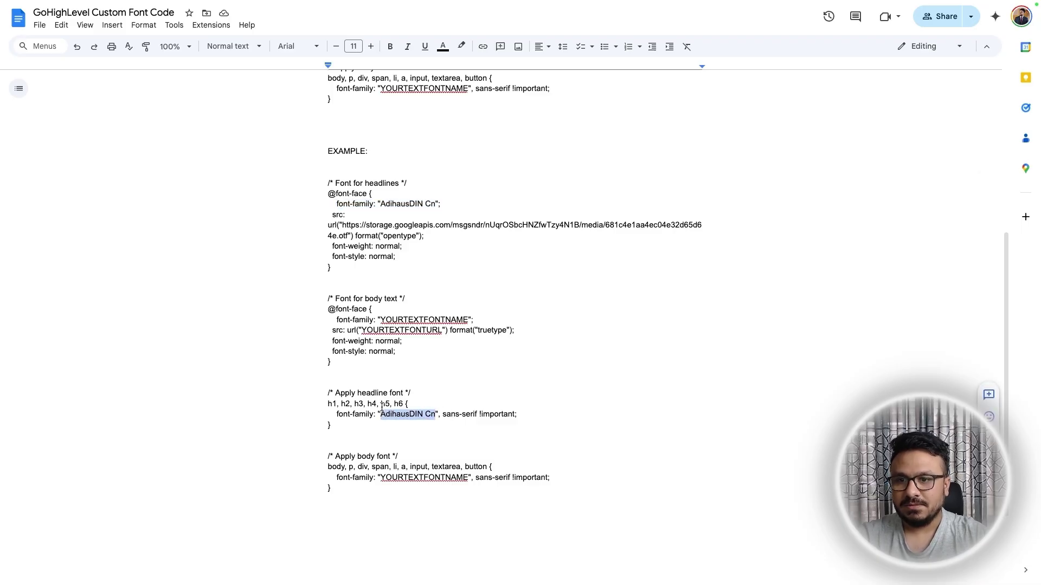
mouse_move(343, 226)
mouse_down()
mouse_move(391, 235)
mouse_move(348, 233)
mouse_up()
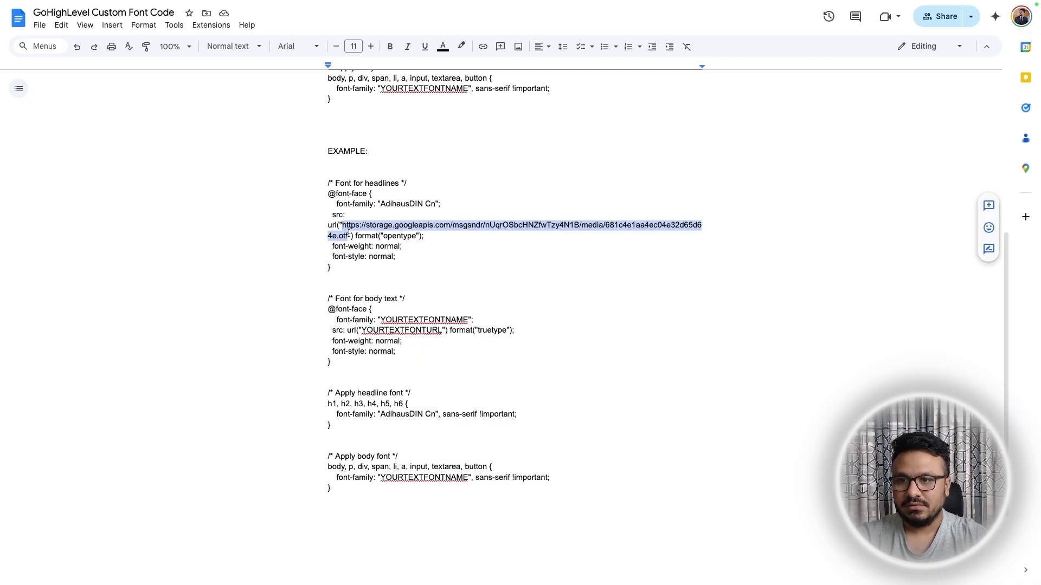
double_click(333, 227)
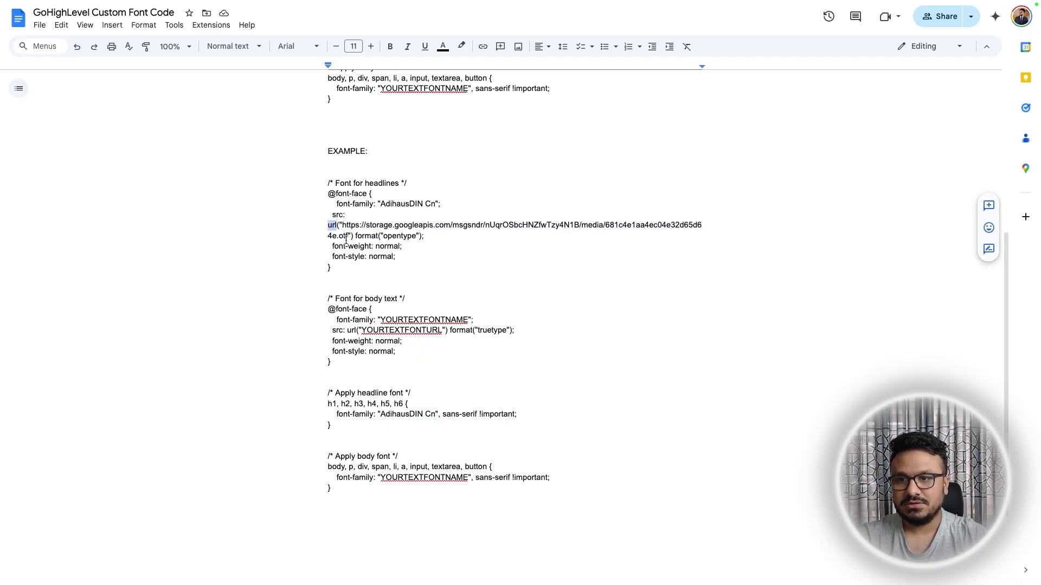
click(349, 237)
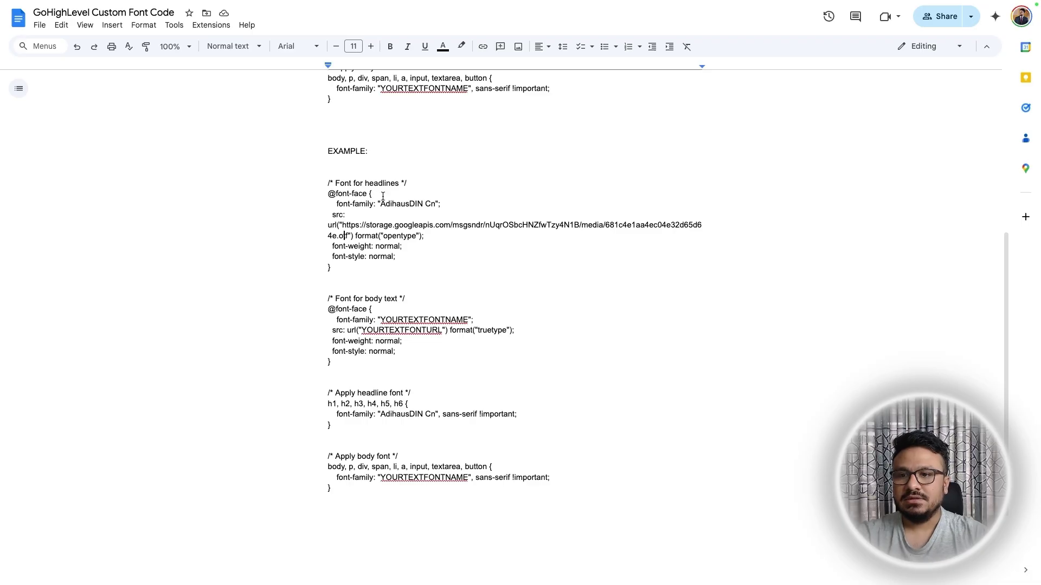
mouse_move(383, 4)
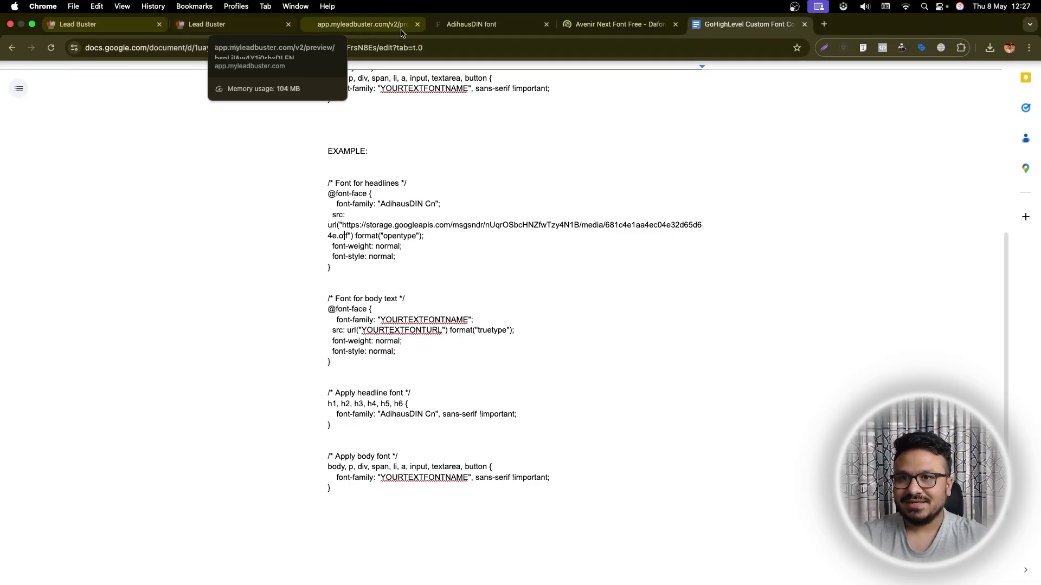
Navigate Online Fonts back through the AdihausDIN result to the full fonts listing
click(471, 23)
click(11, 48)
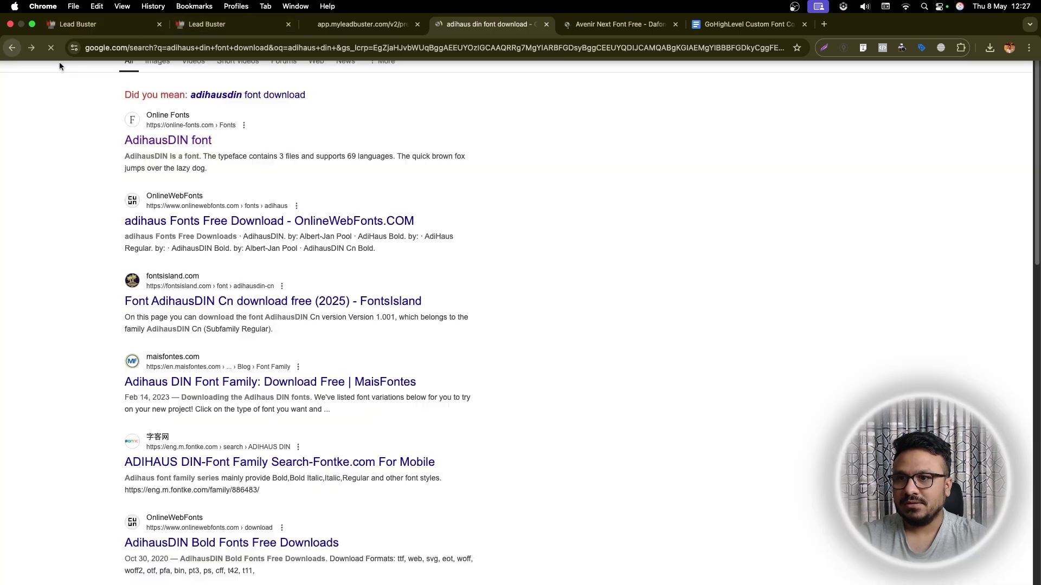
click(151, 142)
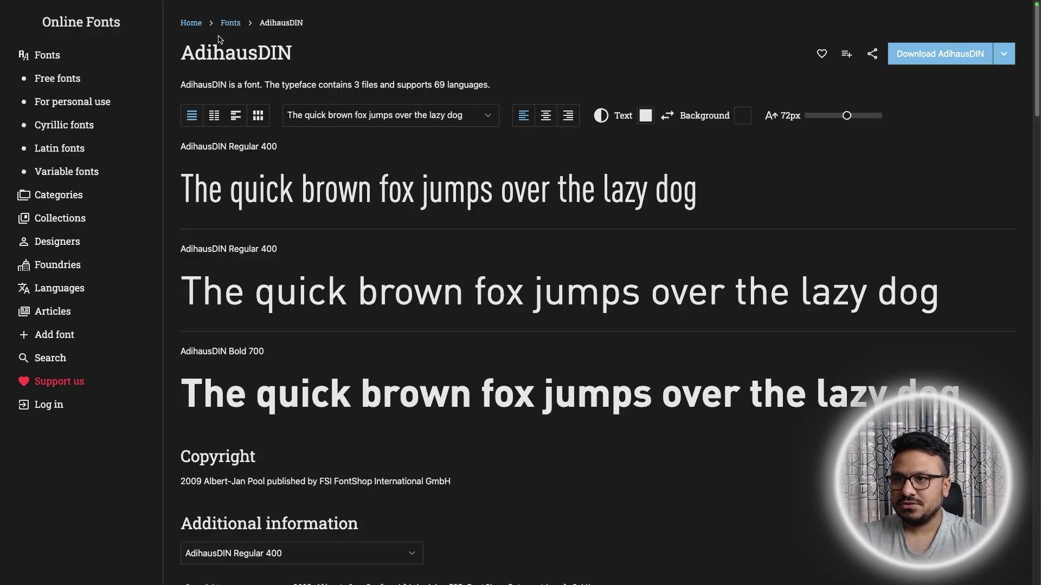
click(230, 23)
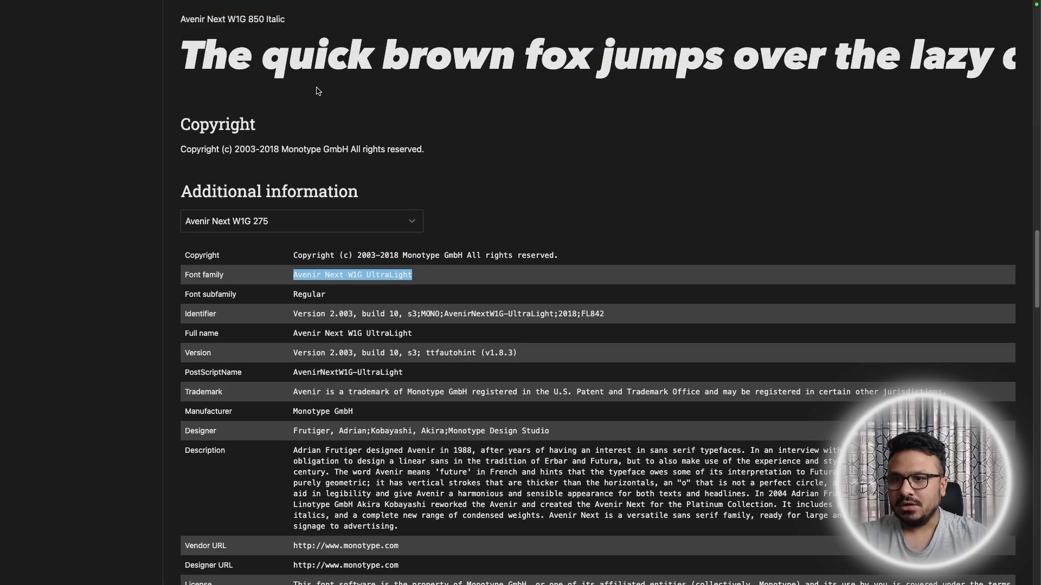
click(699, 12)
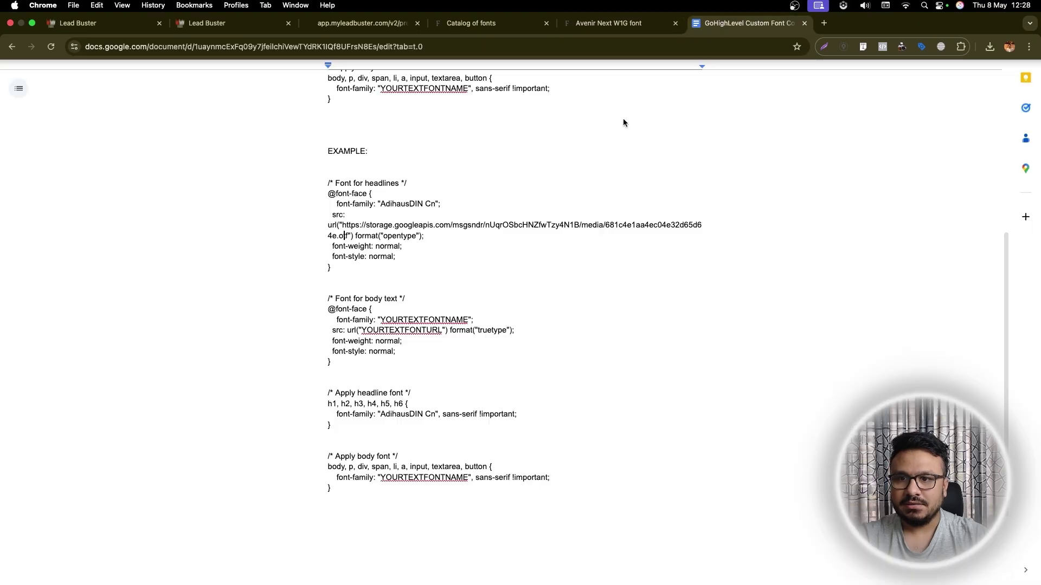
scroll(422, 228, up, 3)
scroll(421, 233, down, 5)
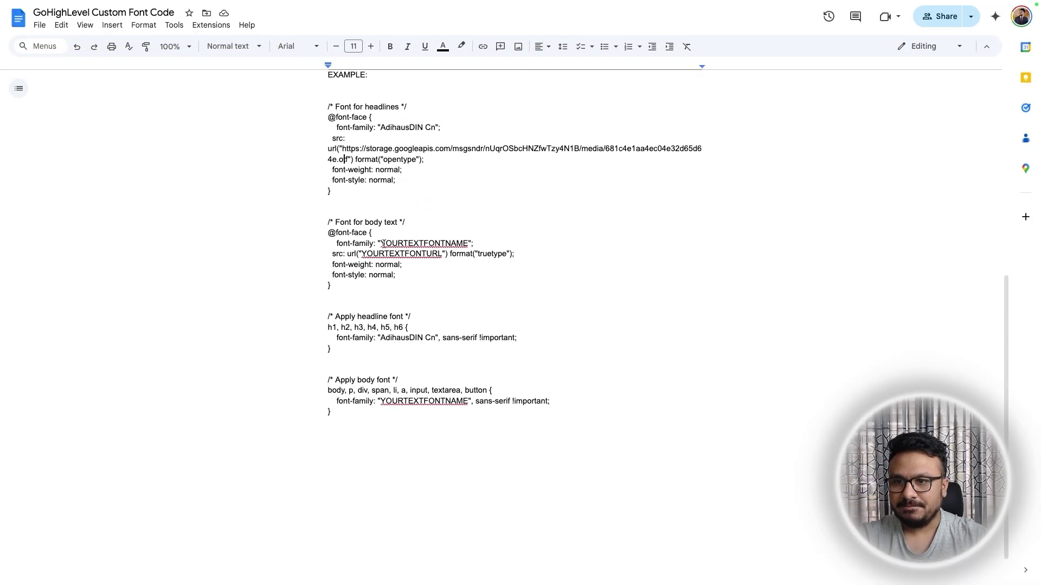
drag(382, 243, 461, 245)
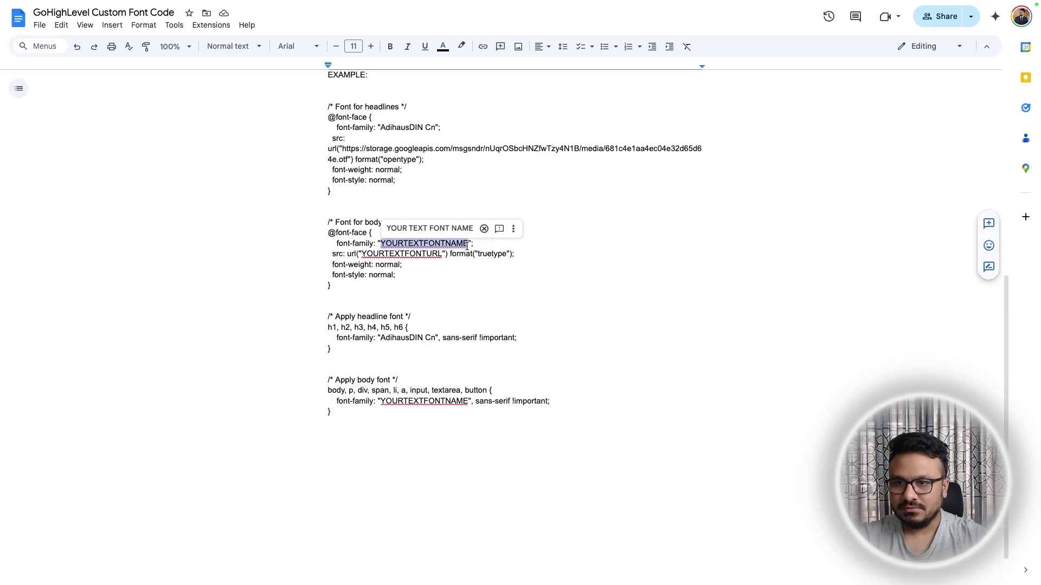
text(Avenir Next W1G UltraLight)
key(ctrl+z)
text(Avenir Next W1G UltraLight)
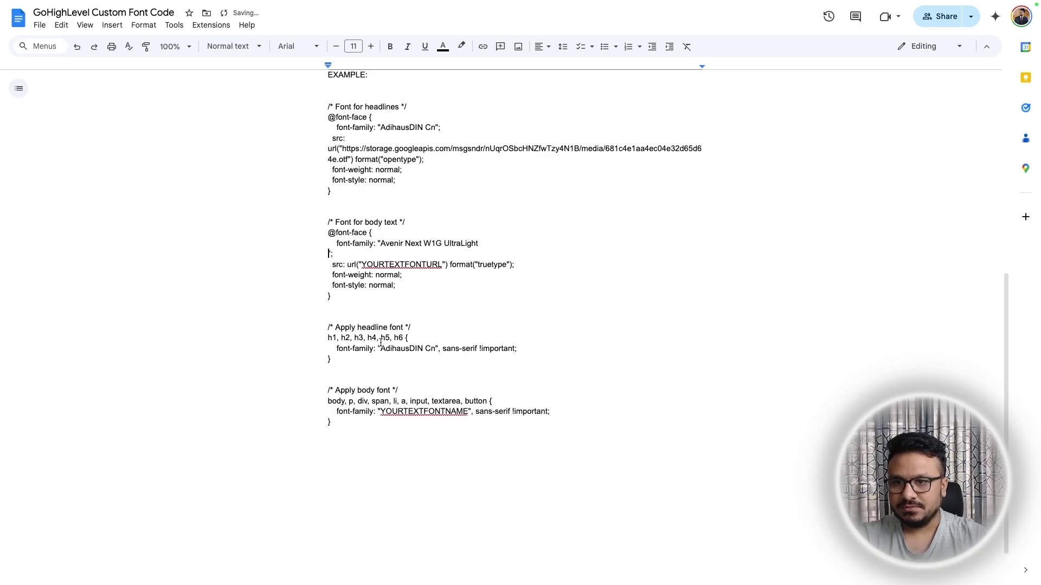
key(BackSpace)
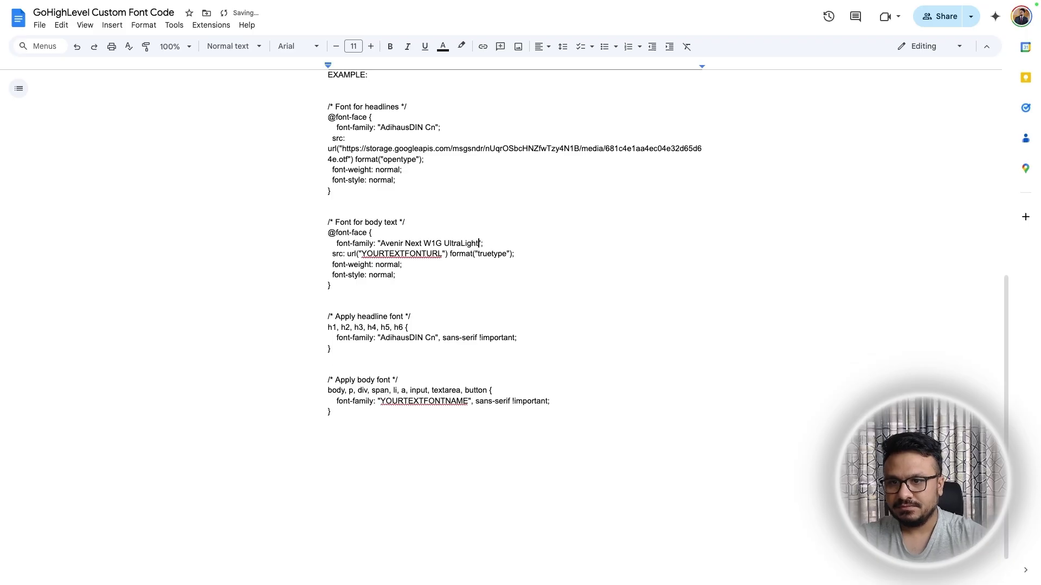
Replace the body rule's font-name placeholder with Avenir Next W1G UltraLight too
double_click(382, 402)
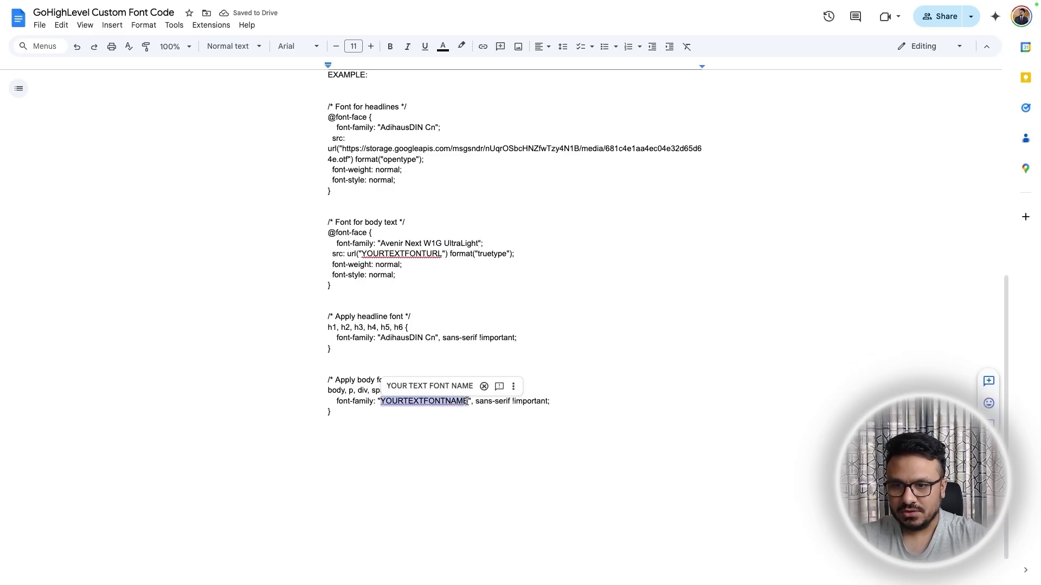
text(Avenir Next W1G UltraLight)
key(BackSpace)
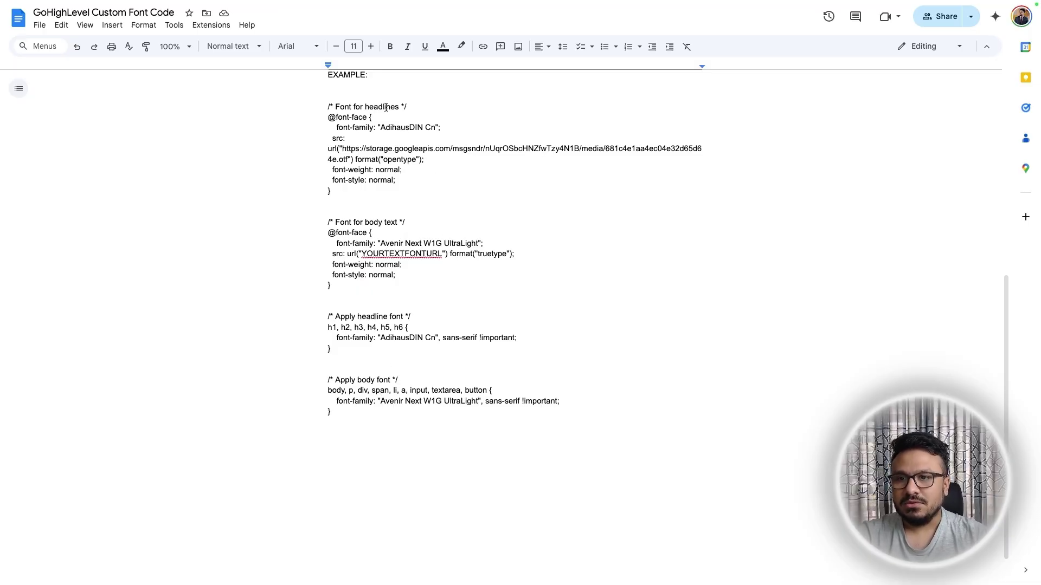
click(103, 25)
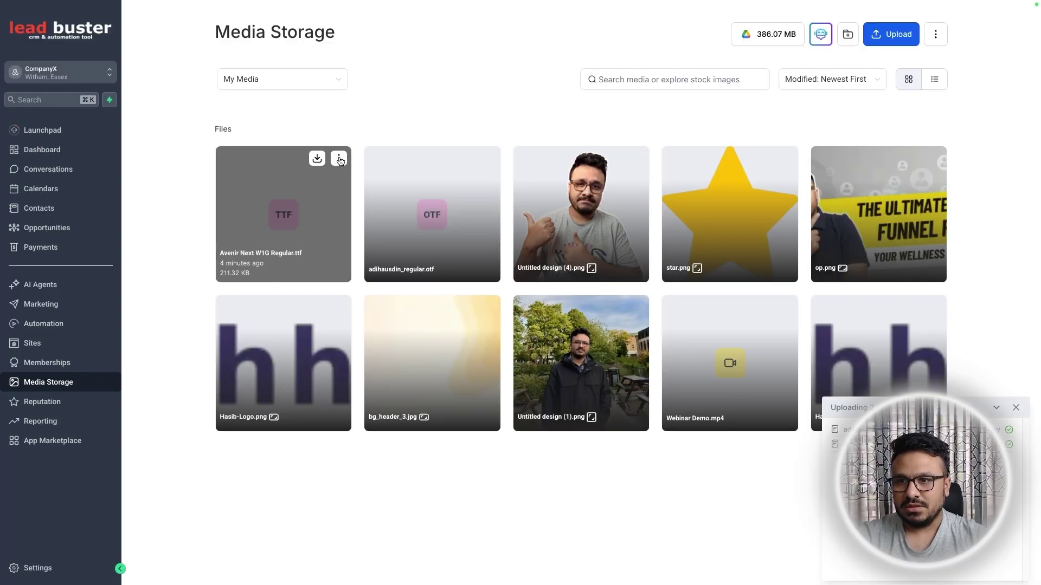
Copy the Avenir .ttf file's storage link and paste it over YOURTEXTFONTURL
click(339, 159)
click(331, 217)
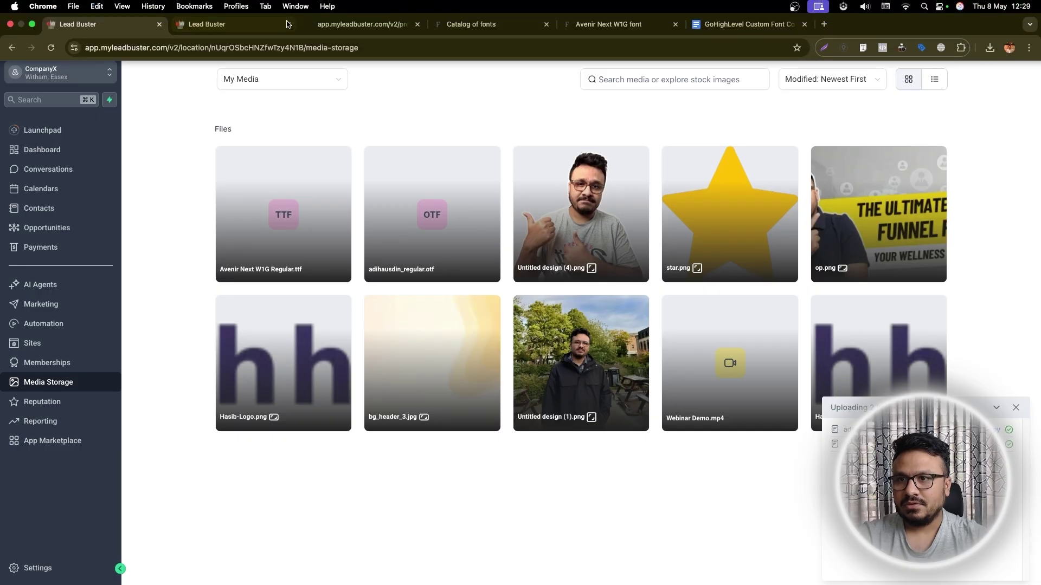
click(748, 23)
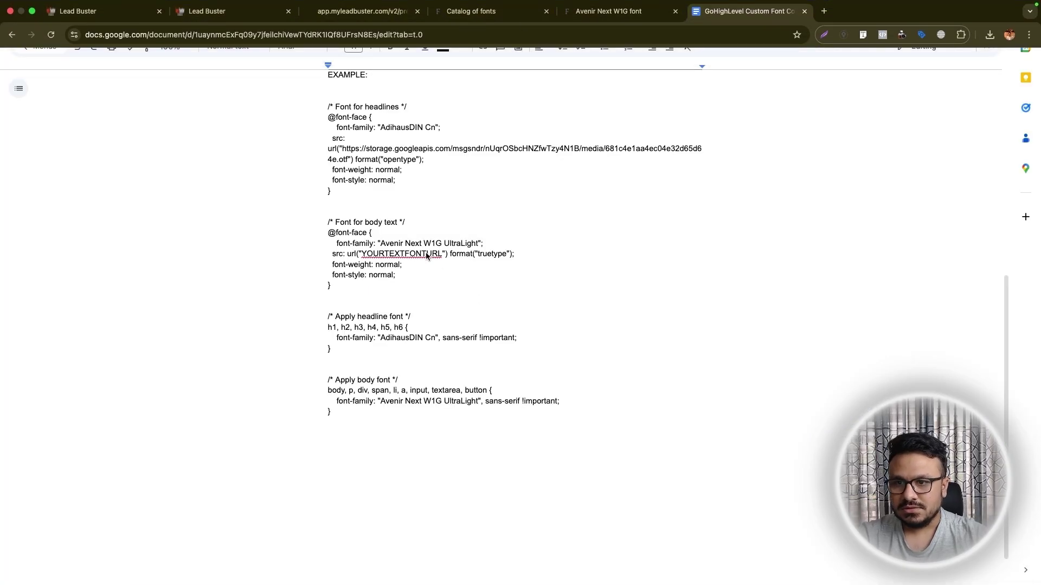
drag(440, 254, 363, 254)
key(ctrl+v)
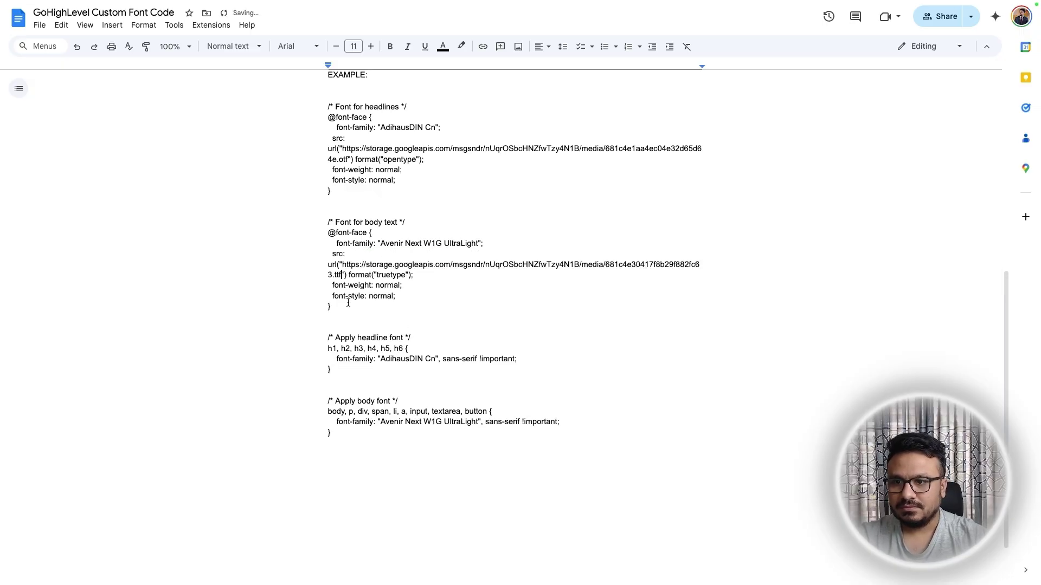
drag(332, 433, 228, 193)
scroll(246, 309, up, 2)
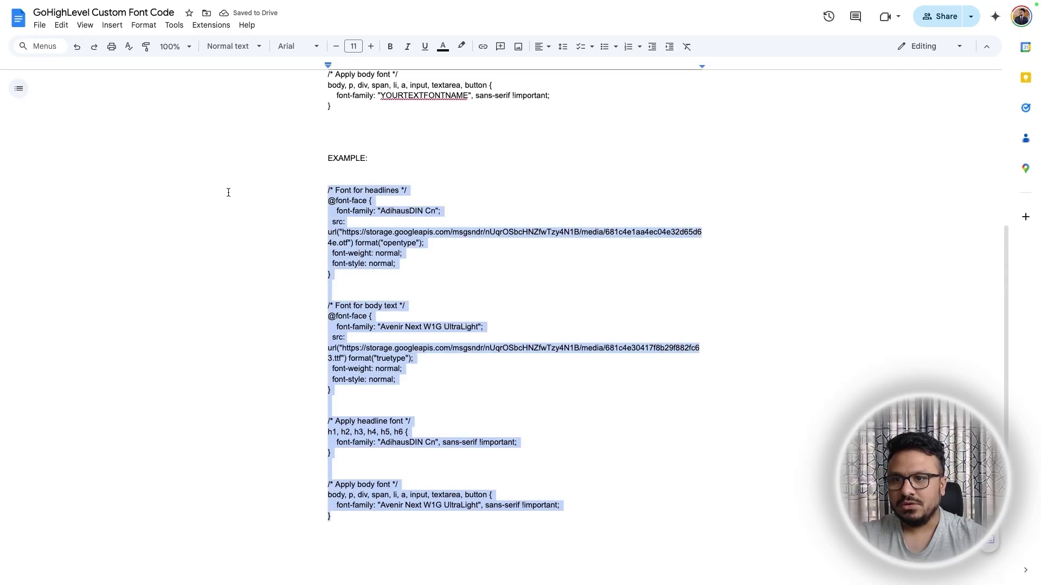
click(98, 25)
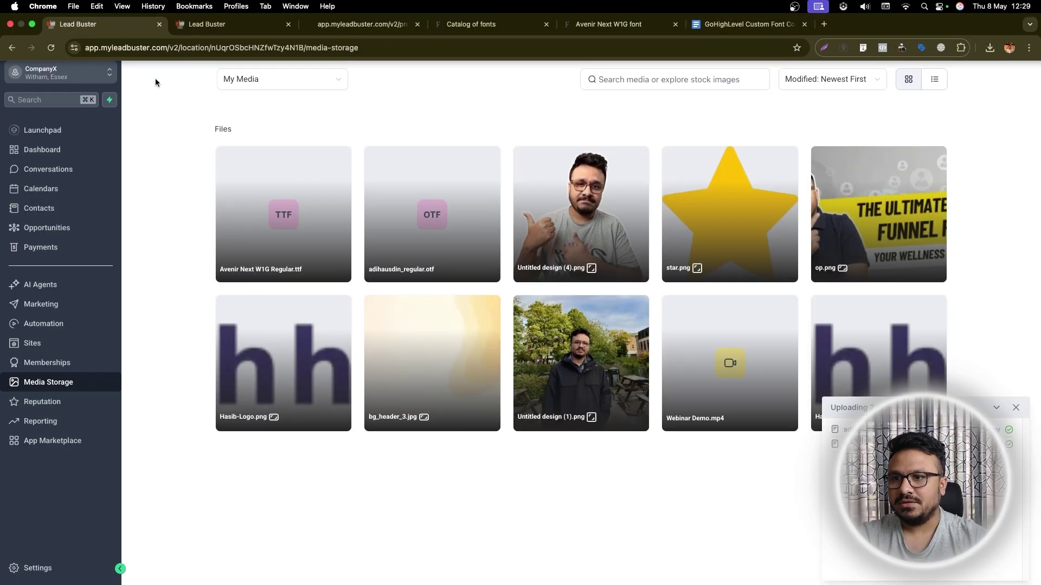
Open the Order Form+Upsell funnel and launch the Checkout Page editor in a new tab
click(41, 351)
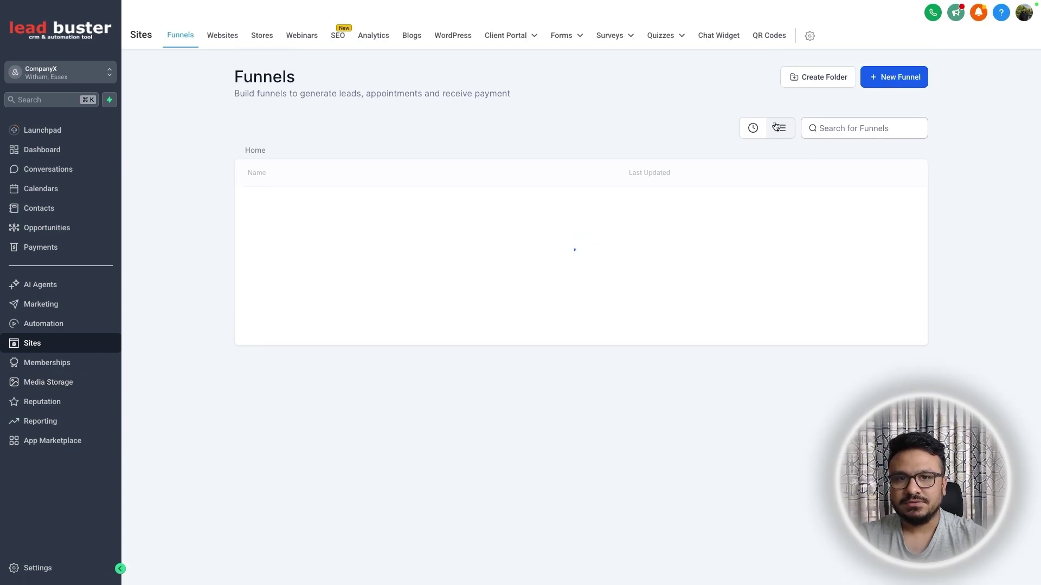
click(753, 129)
click(300, 206)
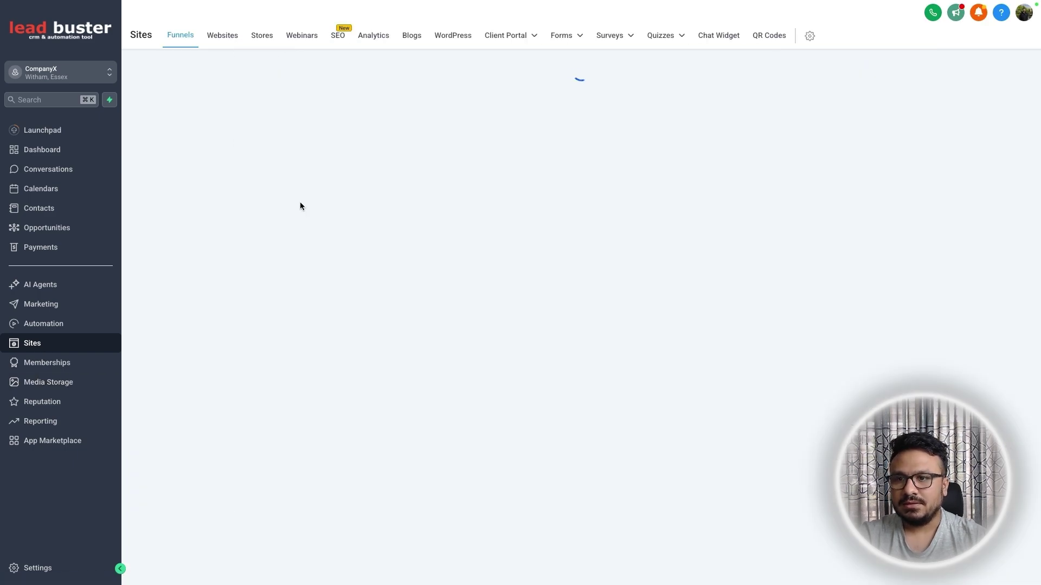
mouse_move(304, 3)
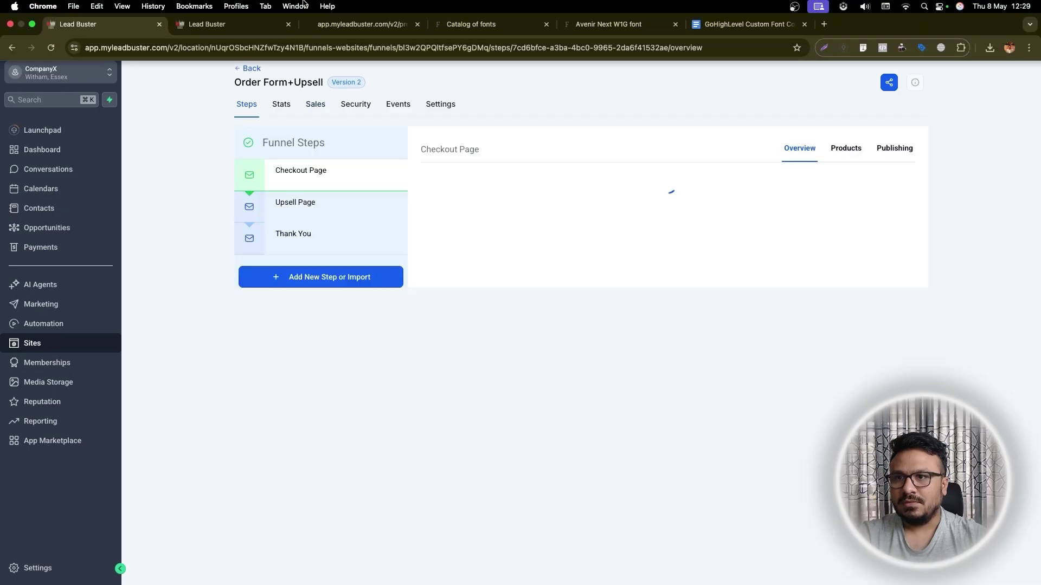
click(233, 24)
mouse_move(259, 4)
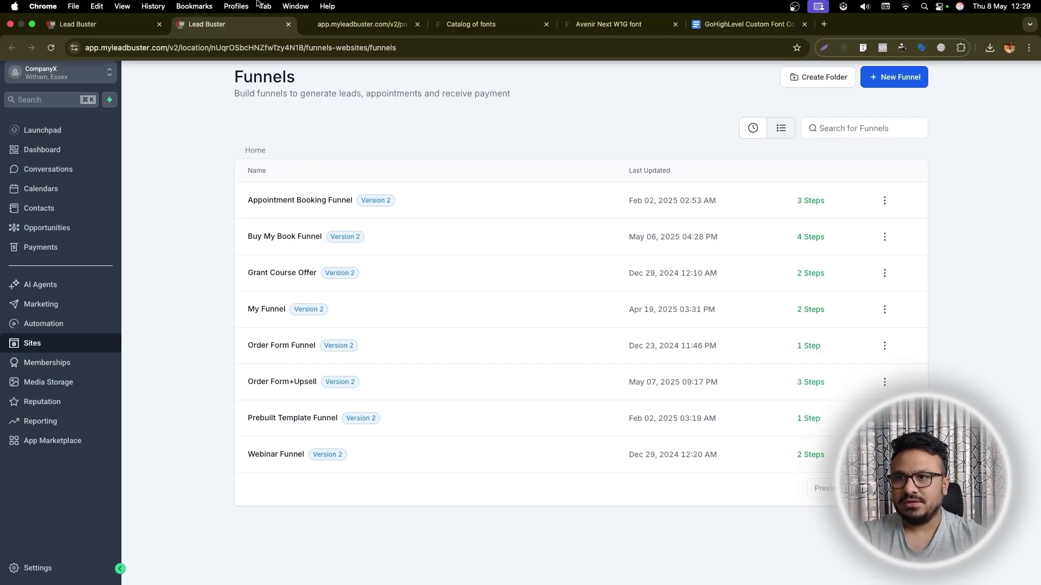
key(super+w)
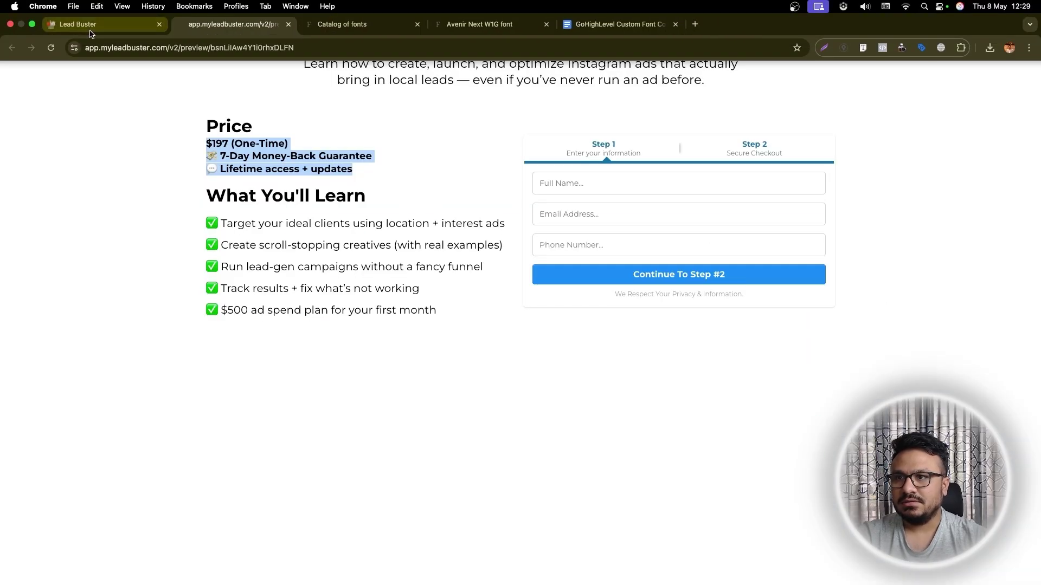
click(90, 31)
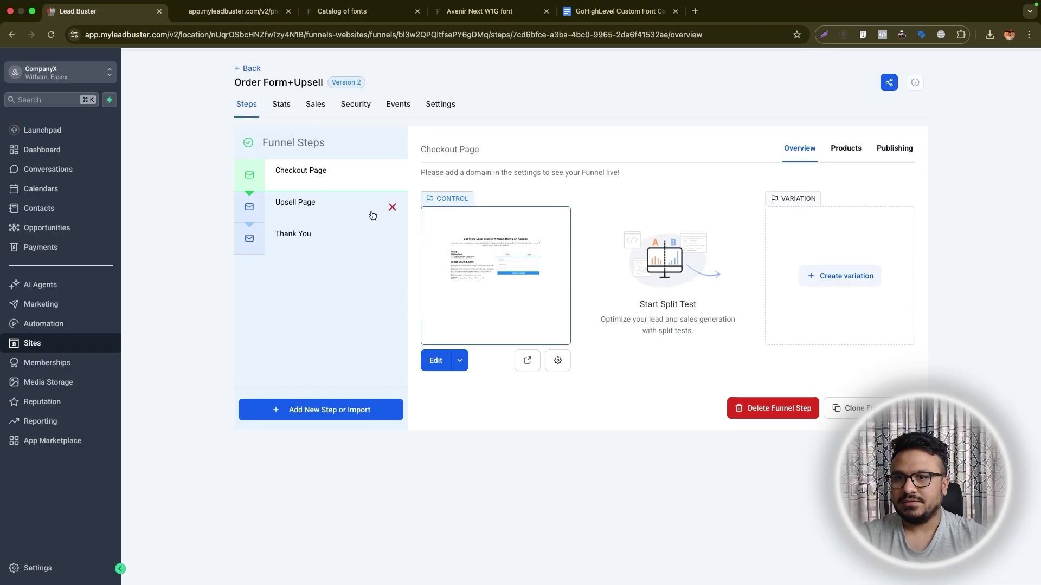
click(462, 361)
click(466, 336)
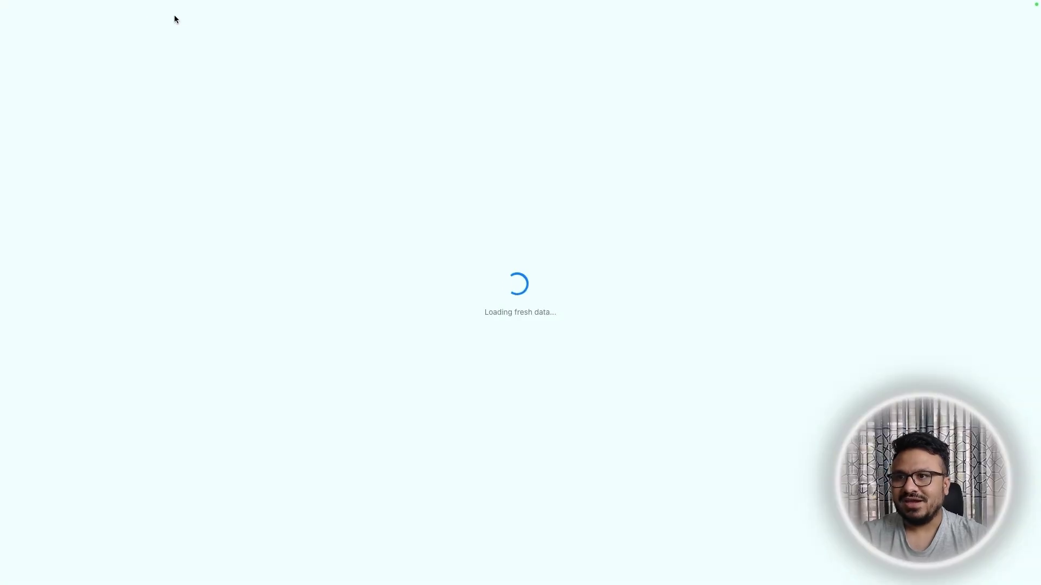
mouse_move(139, 8)
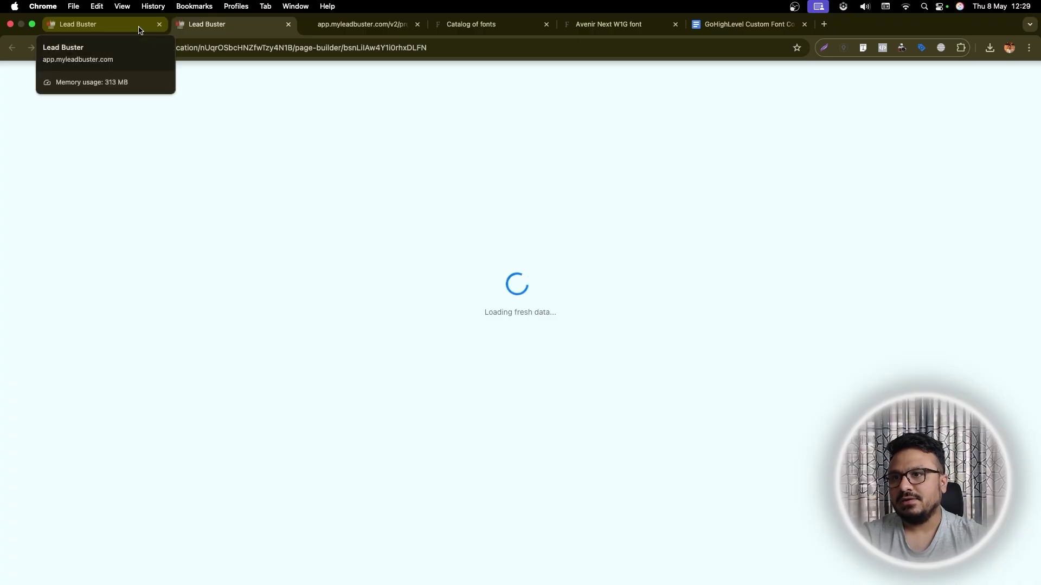
click(138, 29)
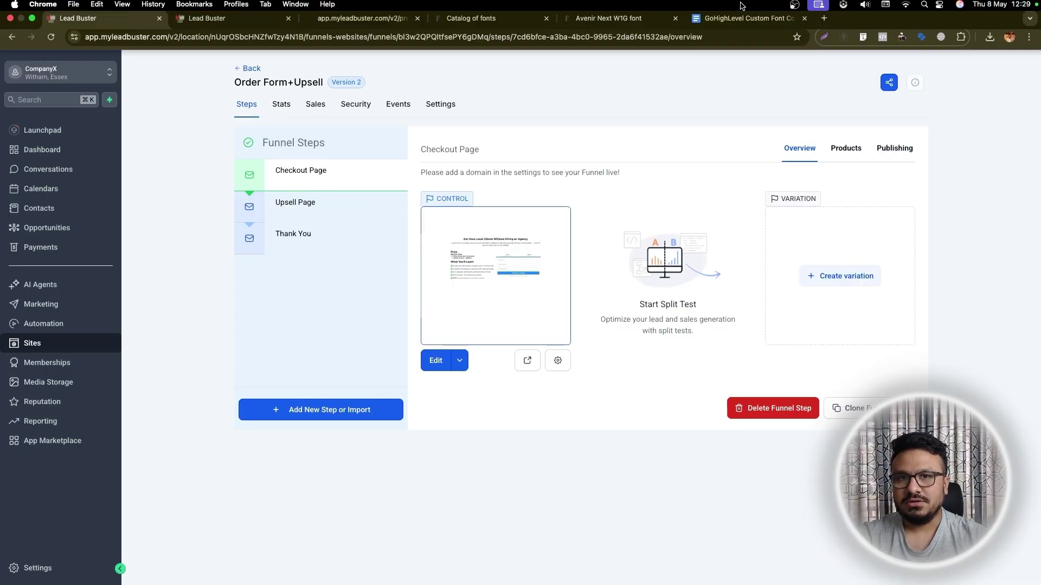
Review the !important declarations in the headline and body rules of the example CSS
click(699, 11)
click(422, 403)
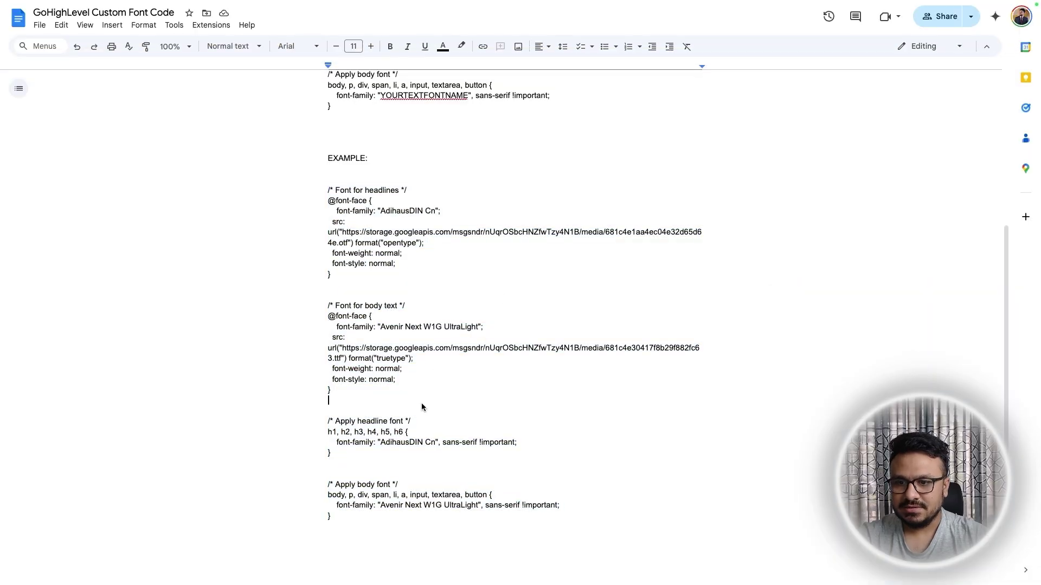
double_click(497, 442)
double_click(540, 506)
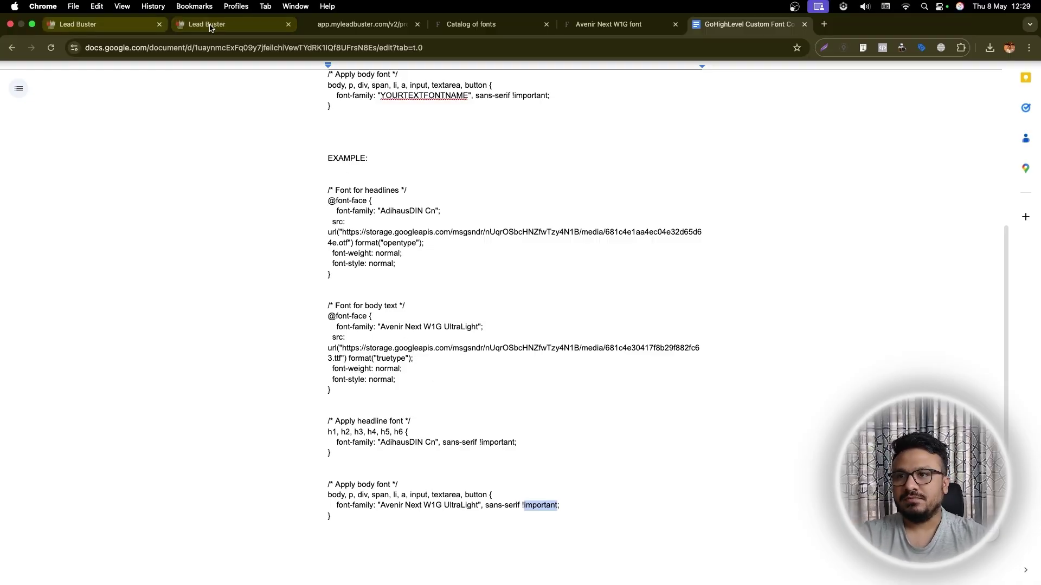
click(213, 24)
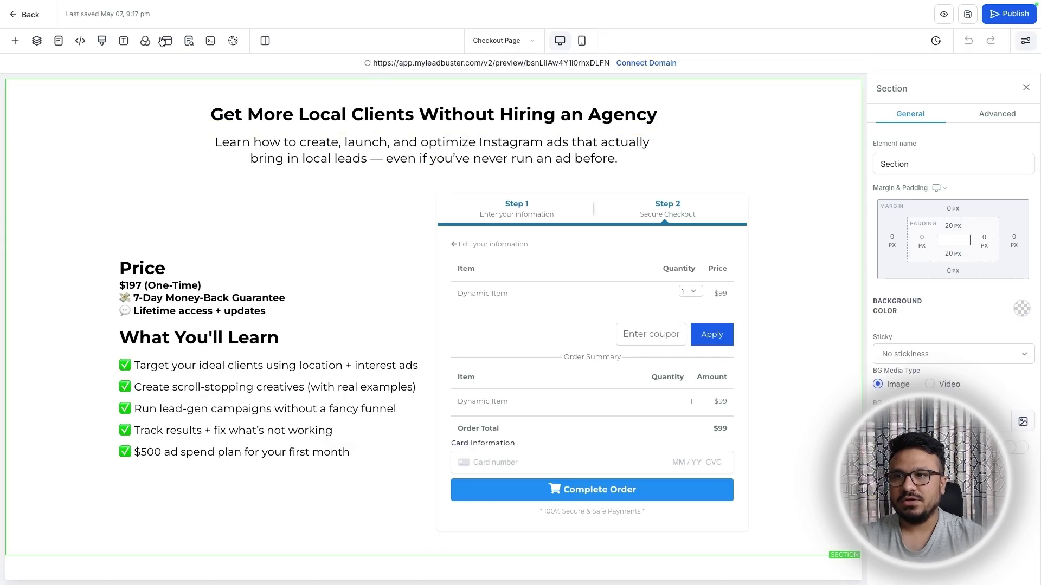
Paste the font-face and font-family CSS into the Checkout Page's Custom CSS, save the page, and open its preview
click(103, 43)
key(ctrl+v)
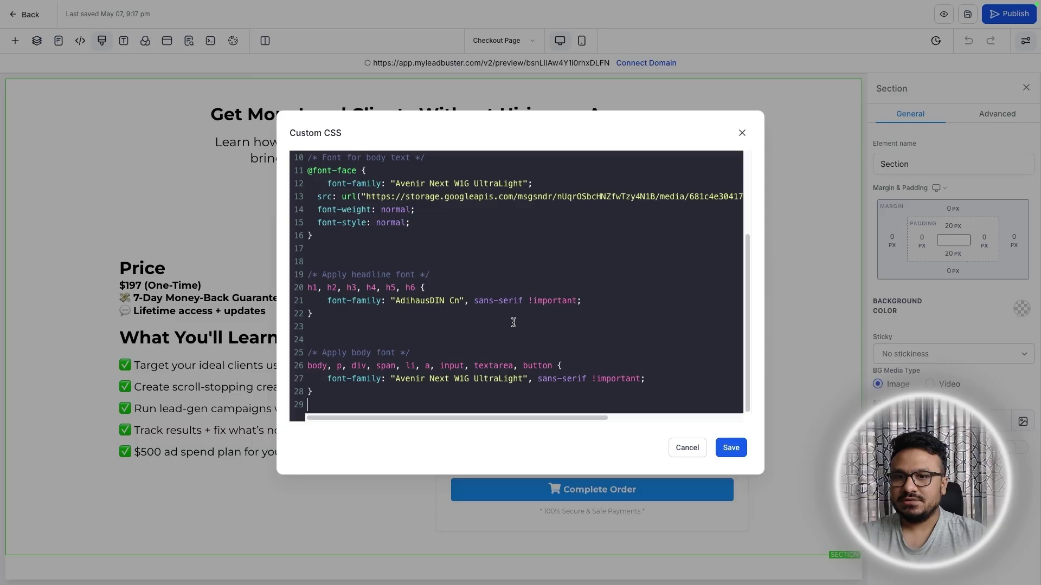
click(726, 450)
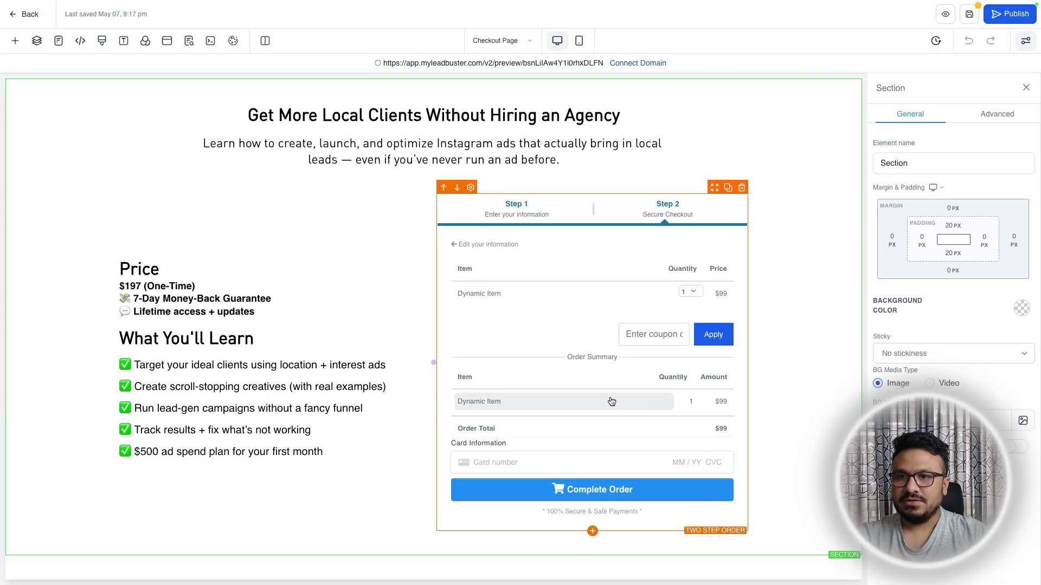
click(970, 15)
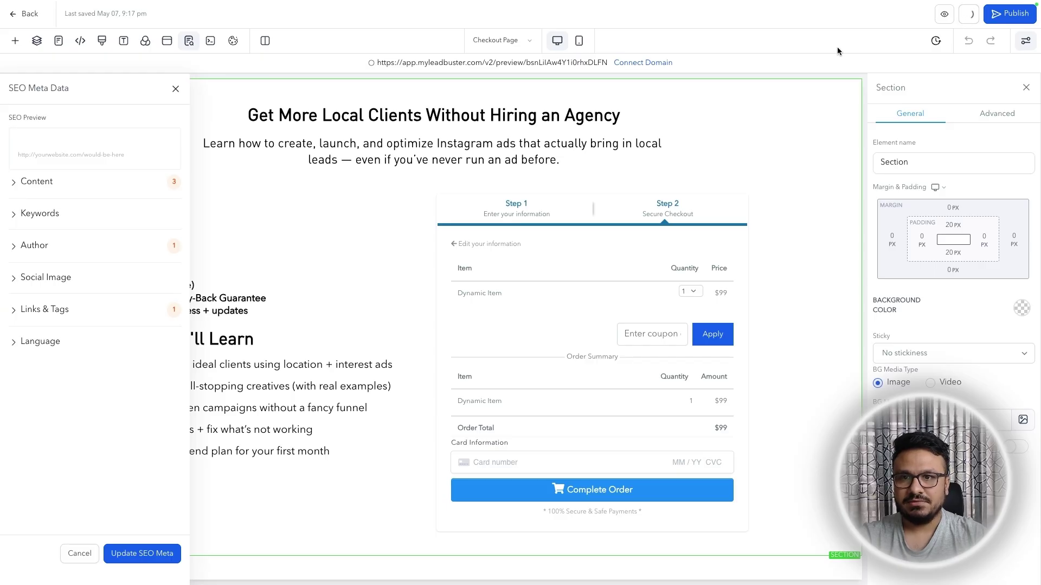
click(524, 63)
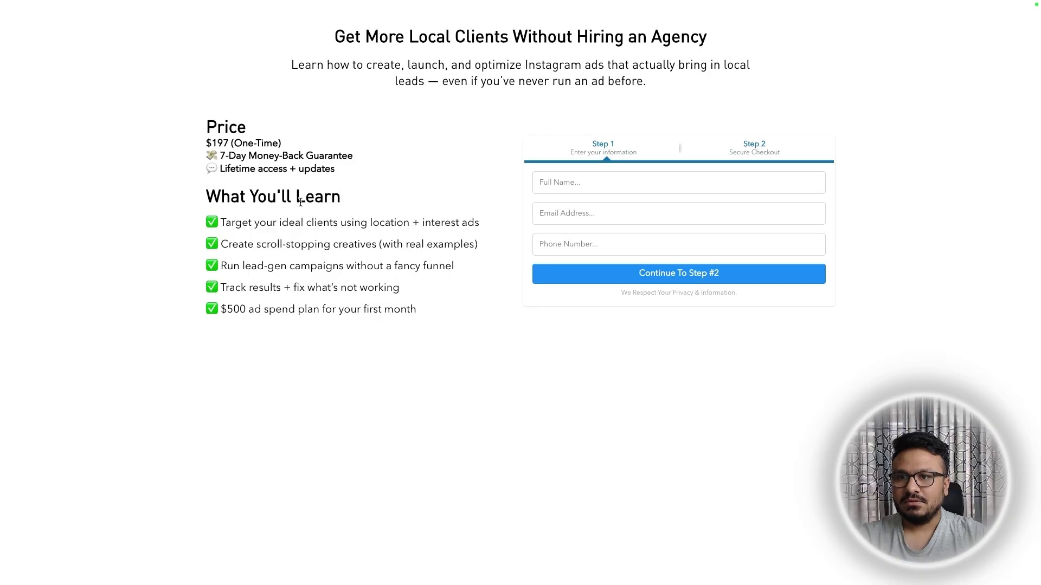
Check with the font inspector that the page headline renders in AdihausDIN Cn
drag(329, 37, 587, 59)
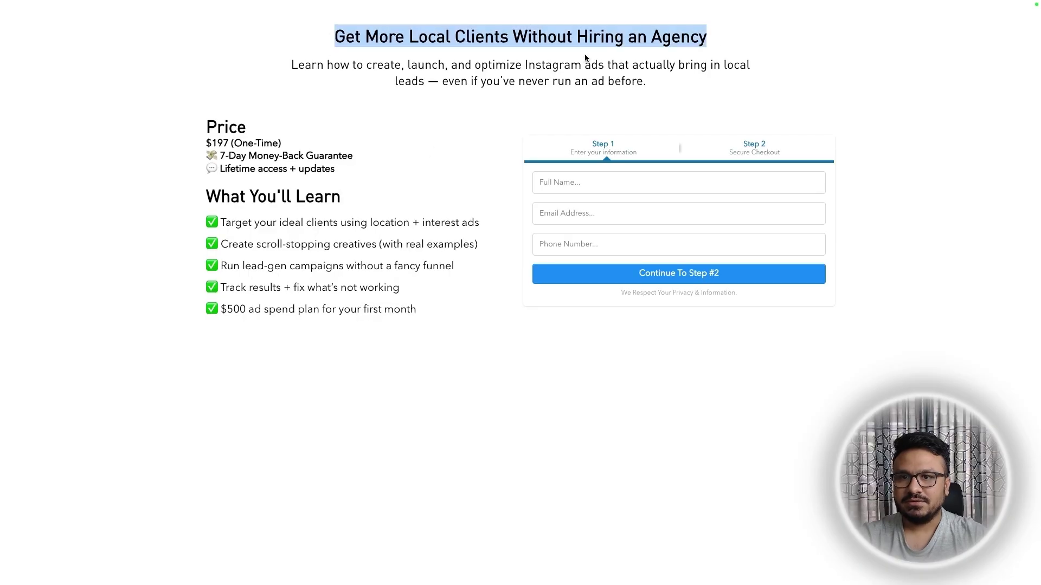
drag(196, 151, 290, 162)
click(494, 95)
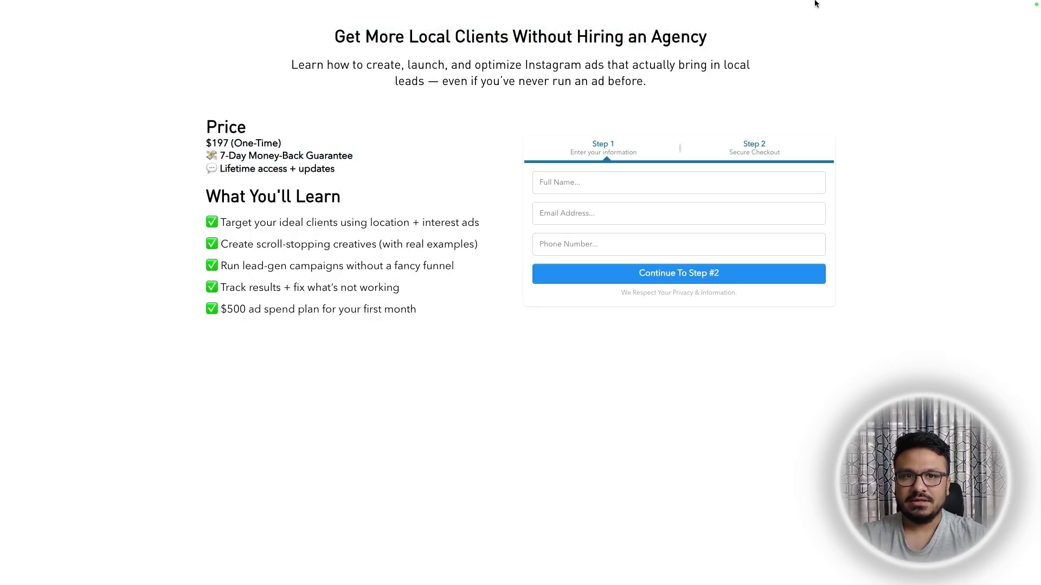
mouse_move(816, 4)
click(862, 48)
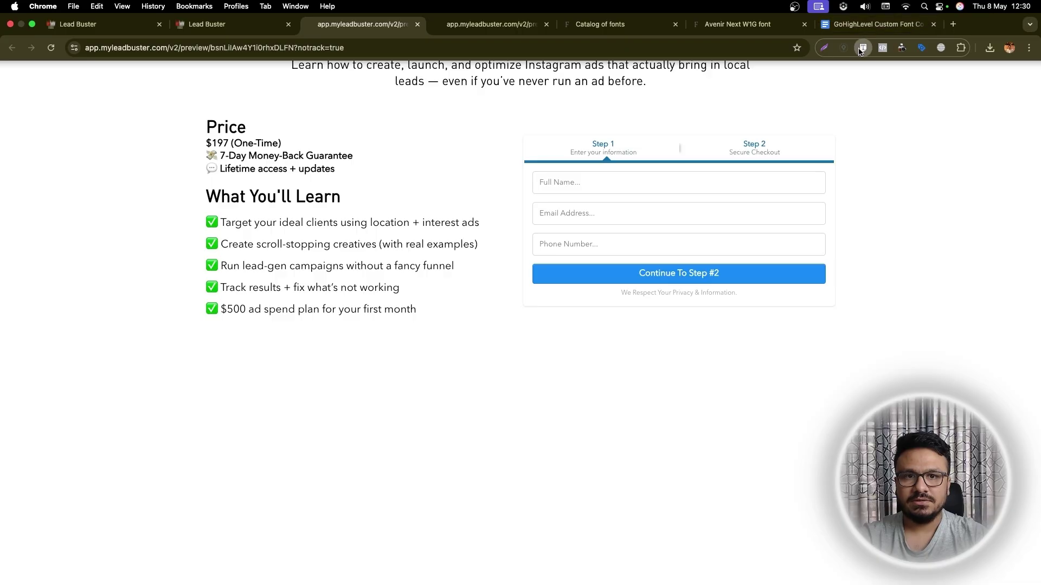
click(487, 41)
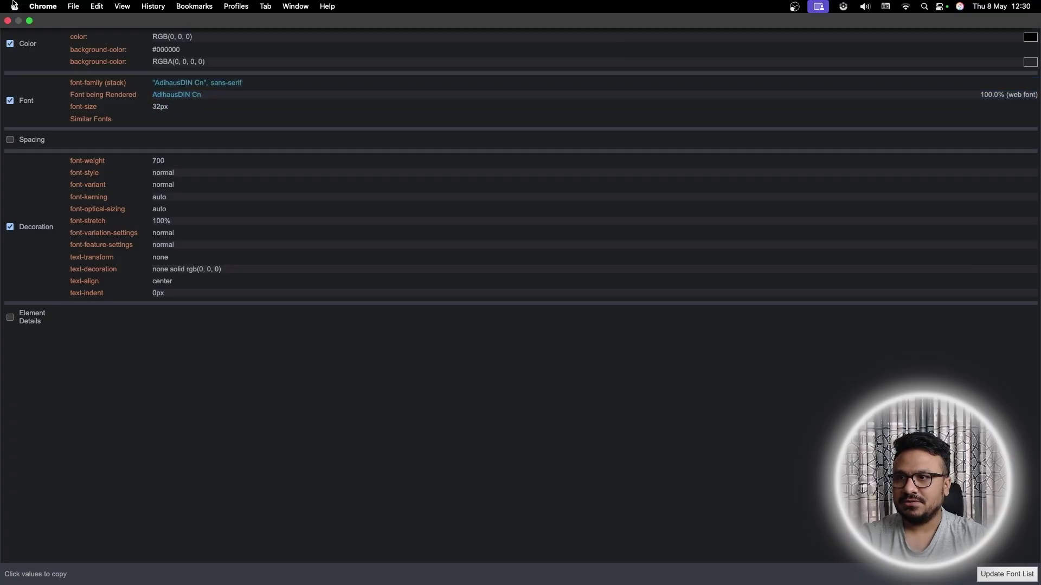
Verify the money-back guarantee line renders in Avenir Next W1G UltraLight and copy that font value
click(8, 21)
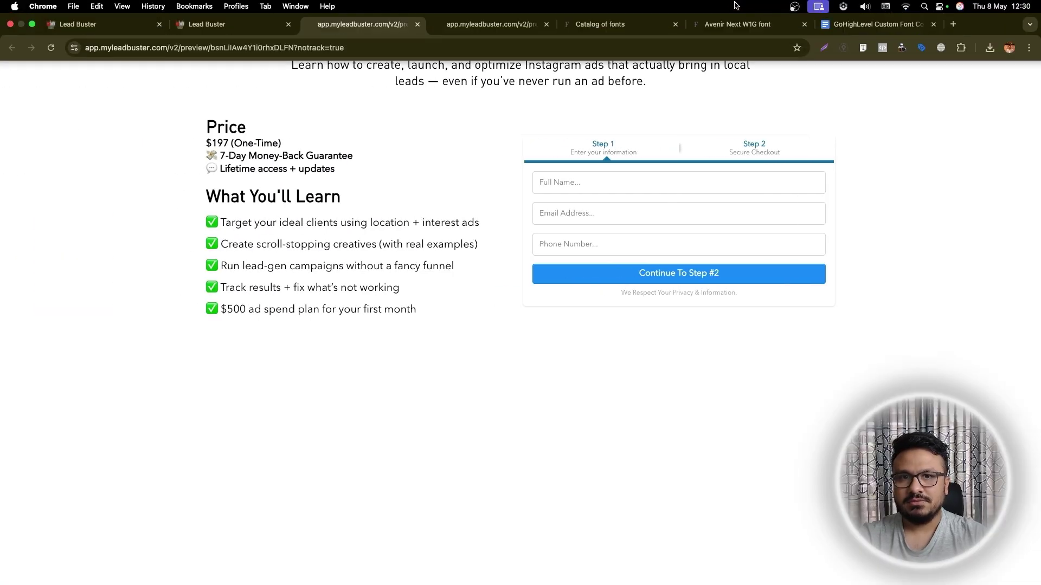
click(295, 153)
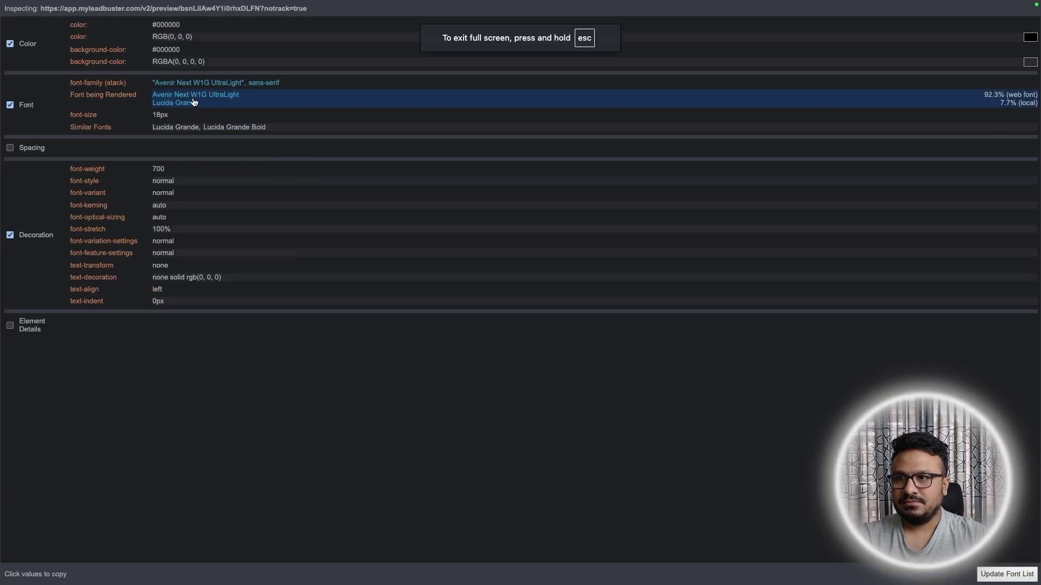
click(204, 85)
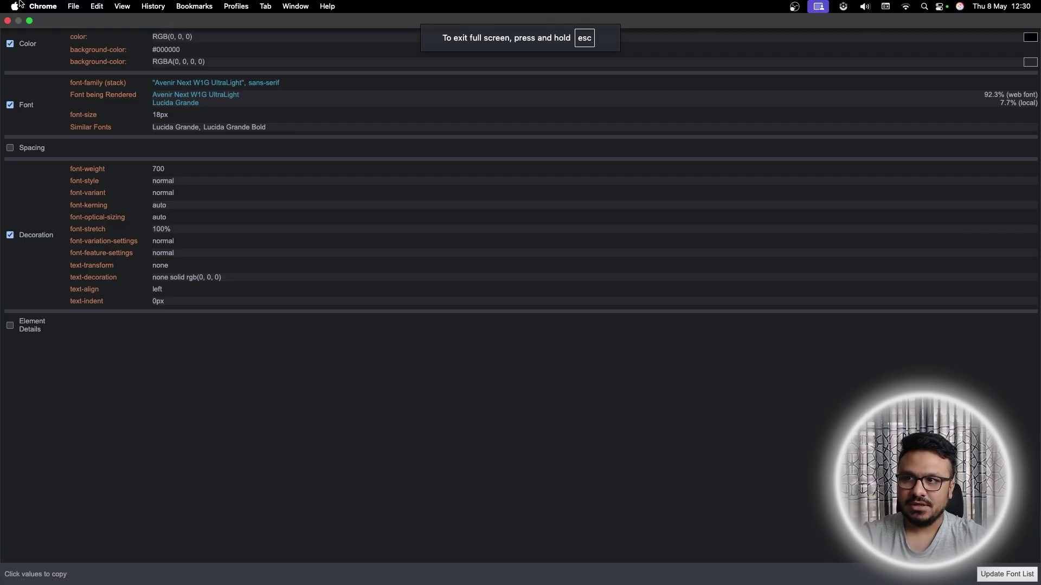